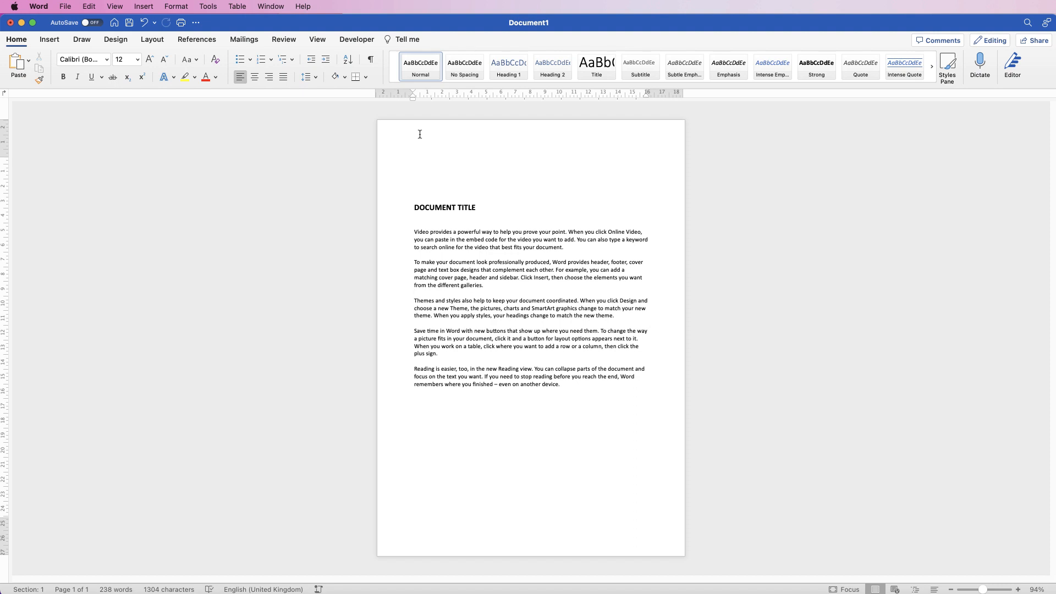
Step: Open the page header for editing
double_click(470, 134)
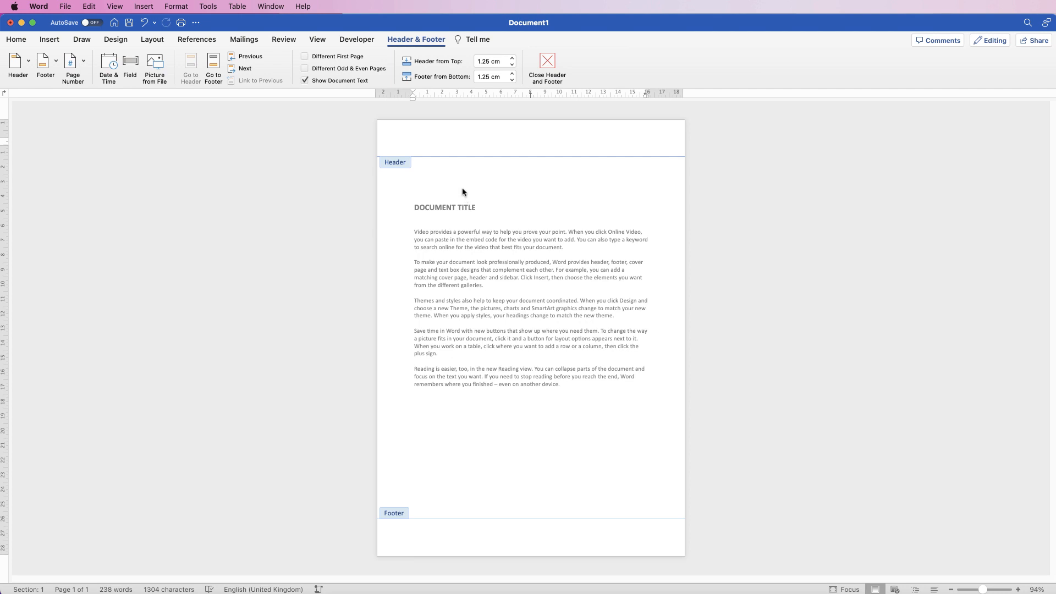
double_click(495, 189)
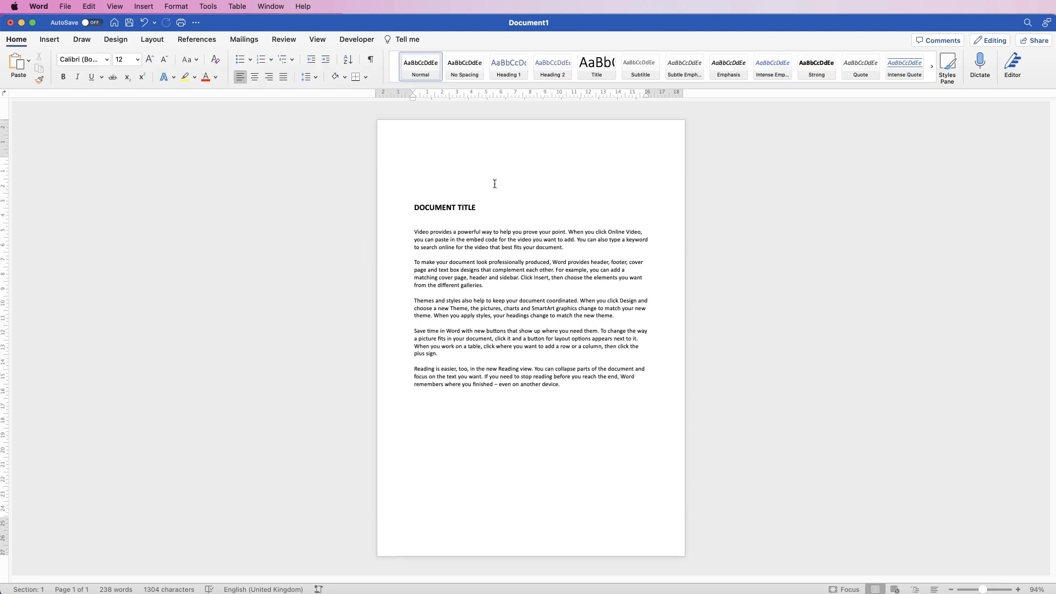
left_click(50, 39)
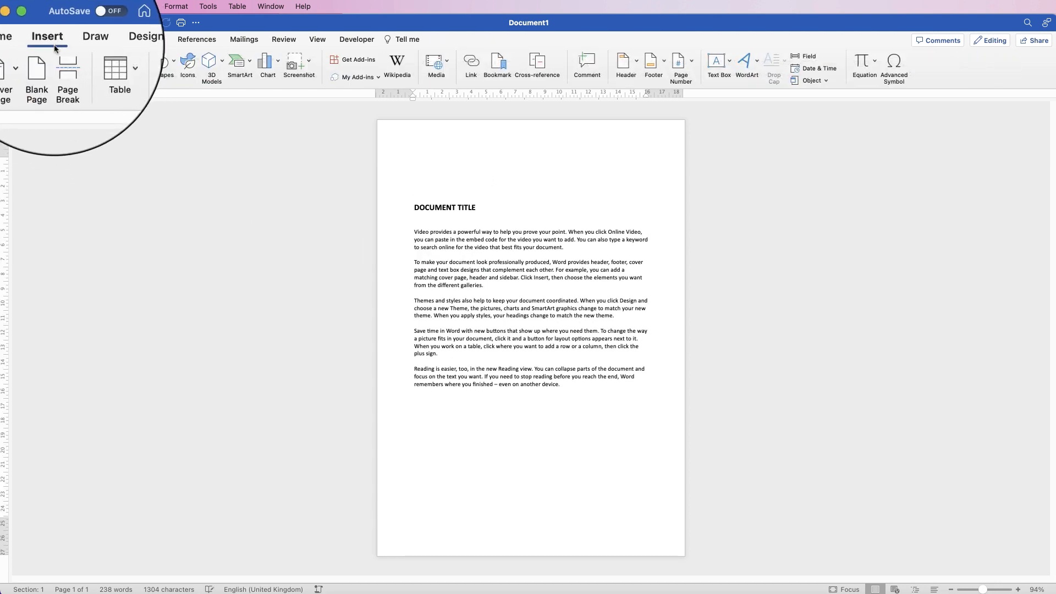
left_click(636, 62)
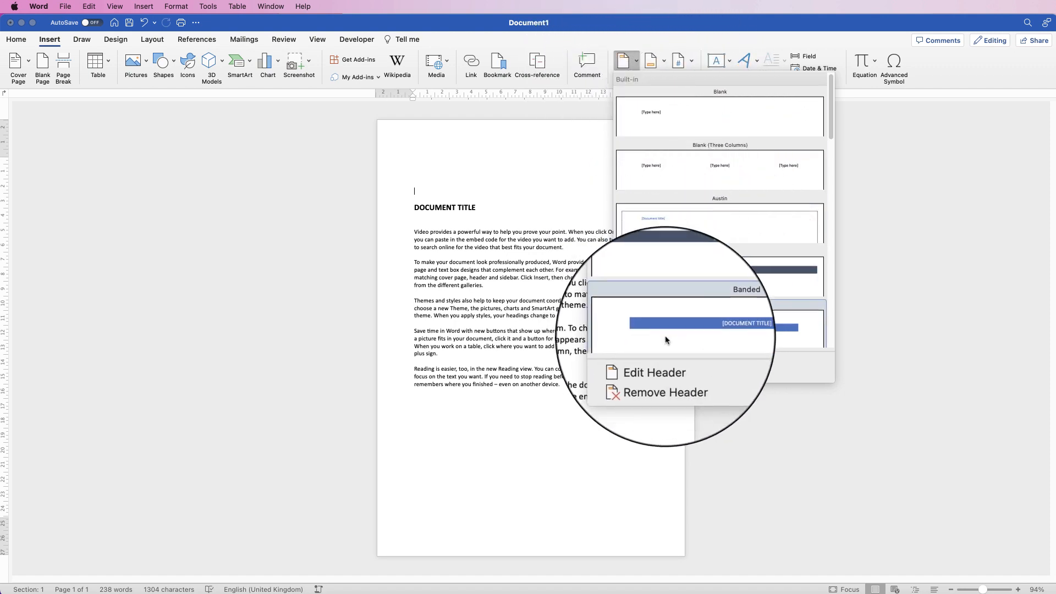
left_click(653, 365)
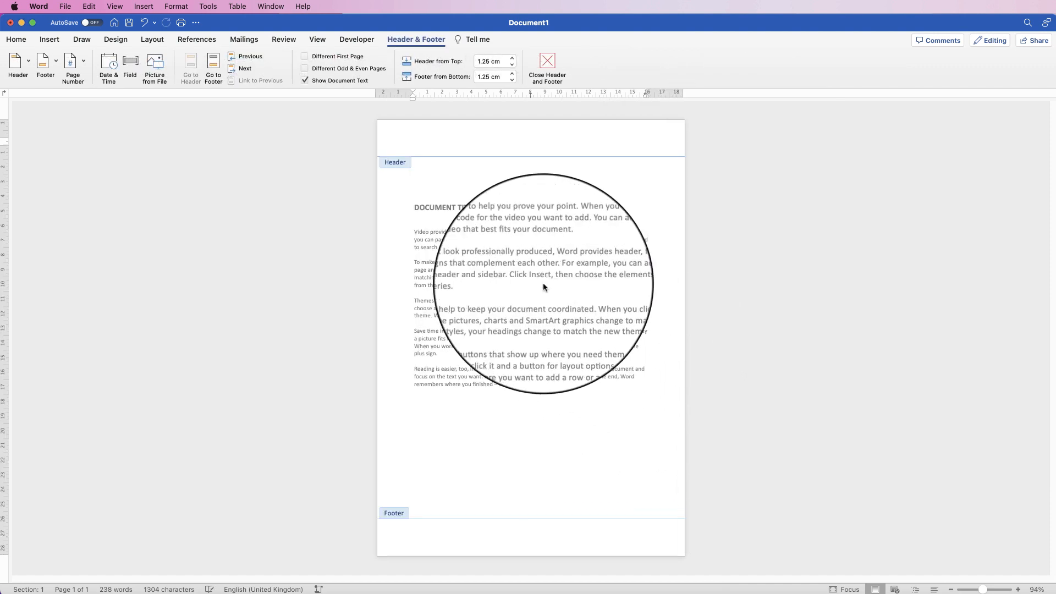
left_click(545, 61)
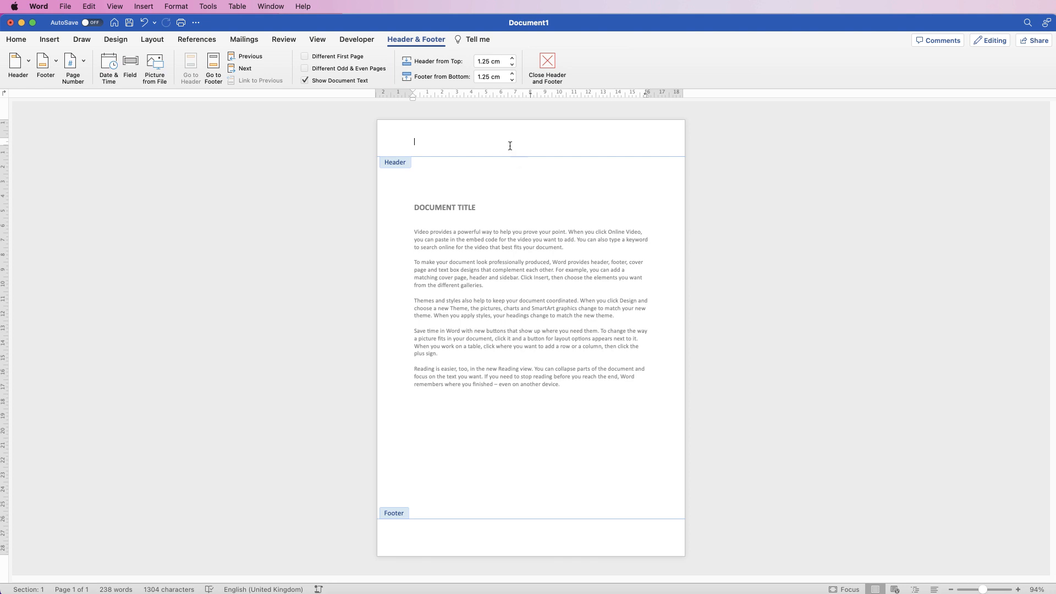
Step: Insert the logo picture circle.png from file into the header
left_click(51, 43)
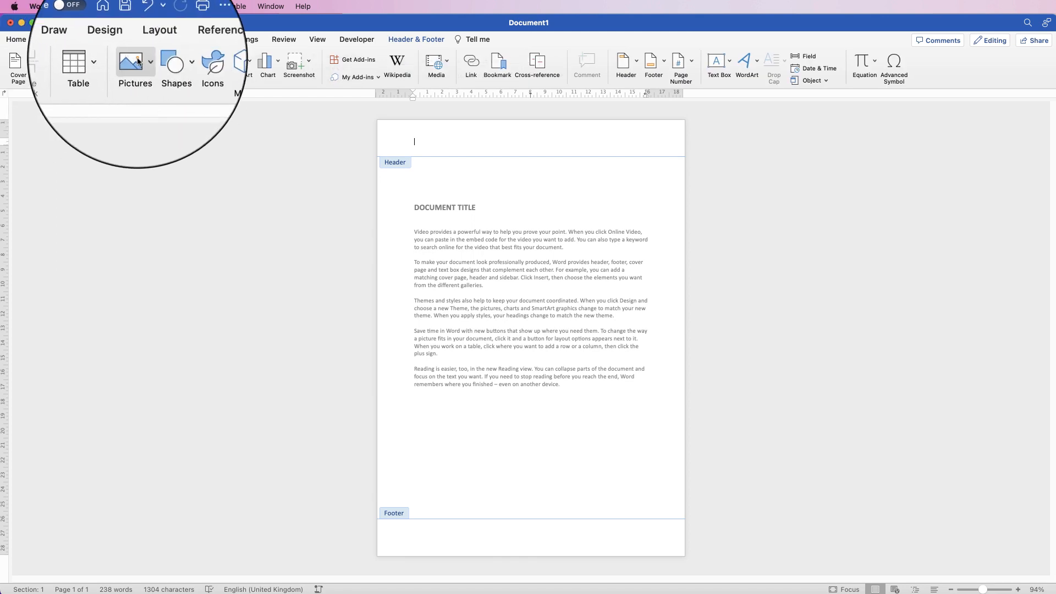
left_click(146, 67)
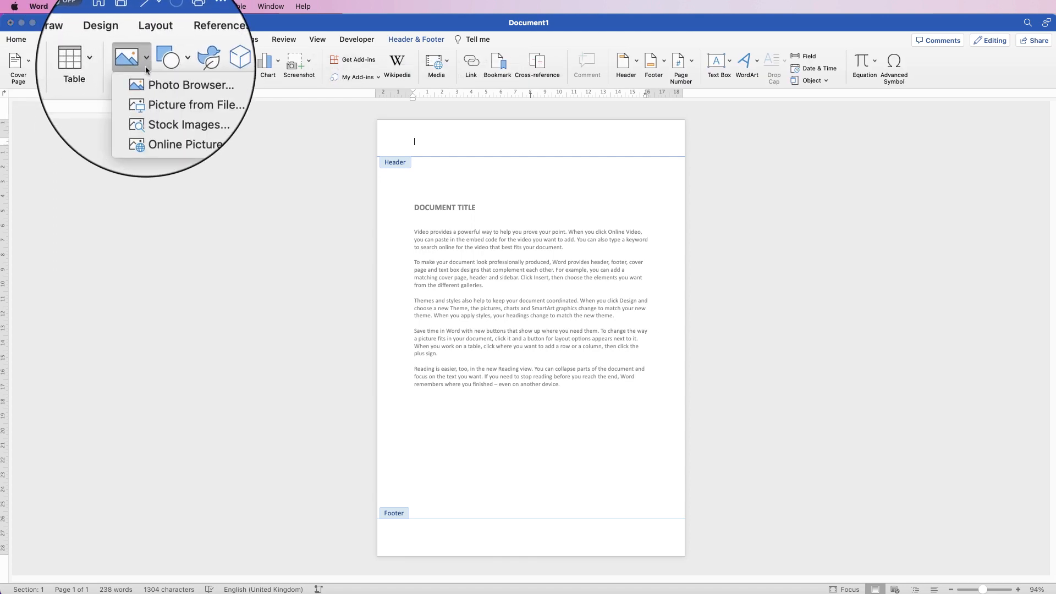
left_click(155, 92)
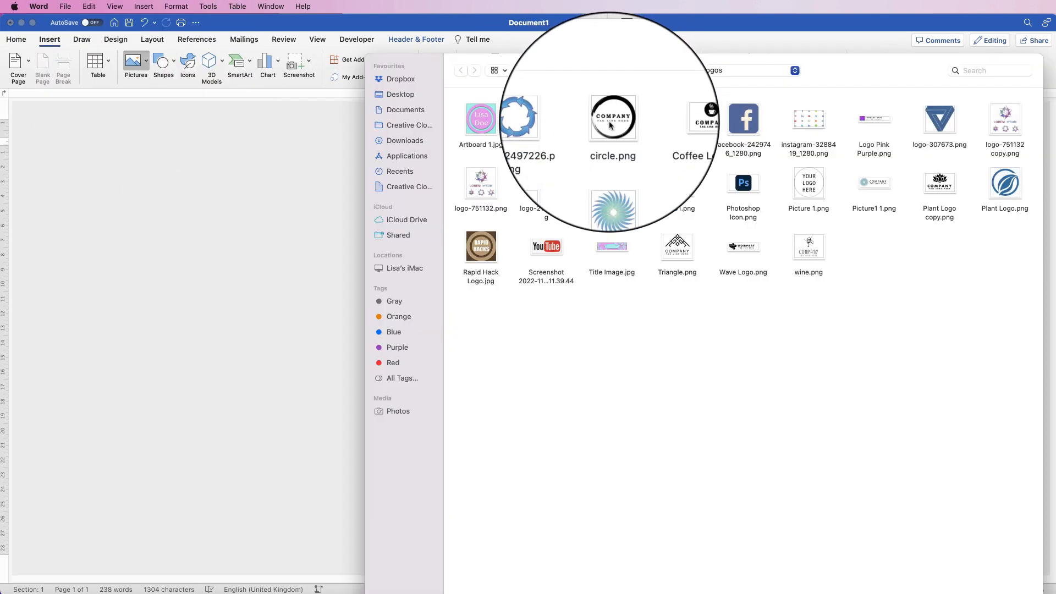
left_click(612, 113)
left_click(1015, 582)
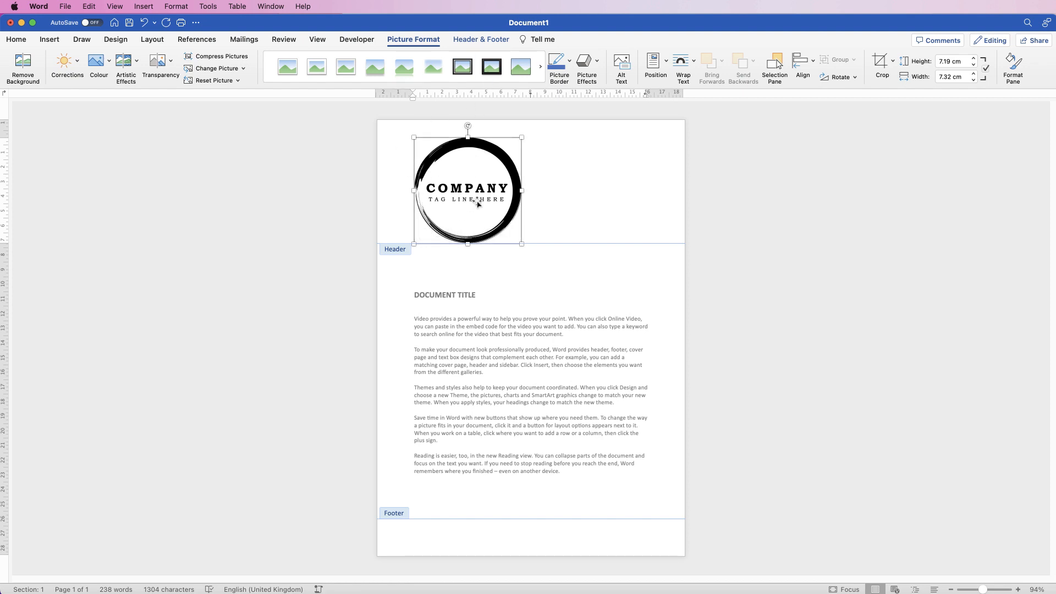
Step: Set the header logo's text wrapping to In Front of Text
right_click(471, 162)
mouse_move(506, 318)
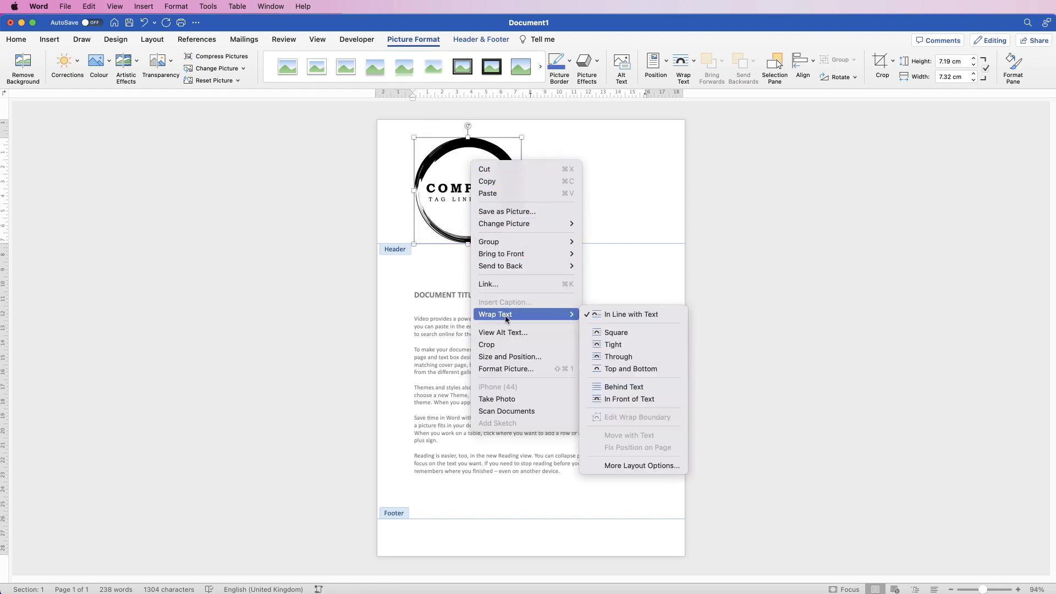
left_click(611, 400)
Step: Resize the logo to about 4.45 × 4.51 cm and place it in the page's upper right, flush with the body text's right edge
mouse_move(493, 174)
left_mouse_down()
mouse_move(520, 174)
mouse_move(591, 354)
mouse_move(522, 172)
mouse_move(487, 174)
left_mouse_up()
left_click_drag(516, 243, 490, 197)
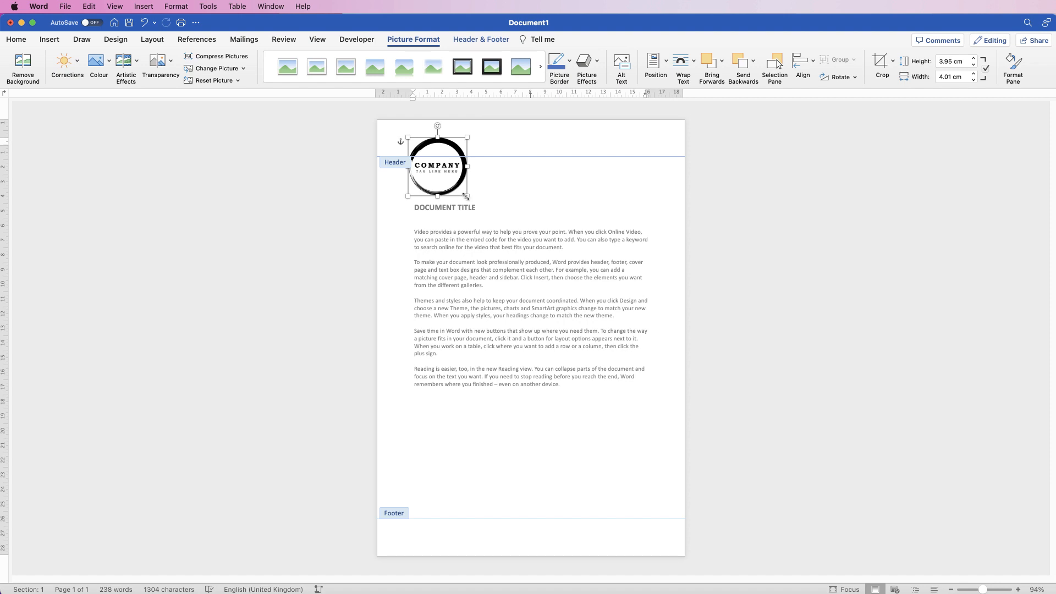
left_click_drag(466, 197, 421, 144)
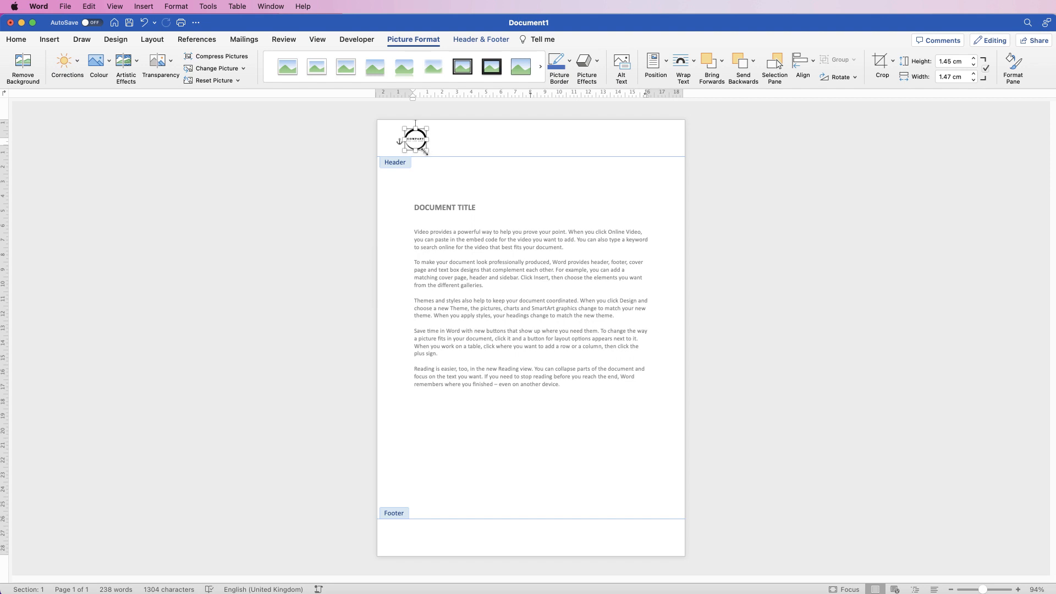
left_click_drag(427, 150, 631, 175)
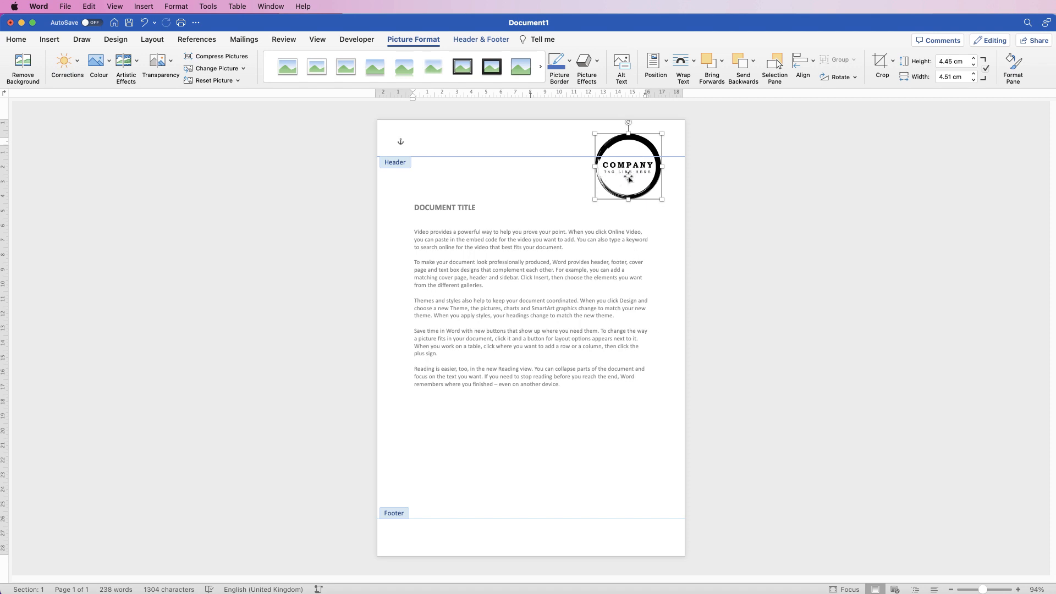
left_click_drag(629, 178, 612, 178)
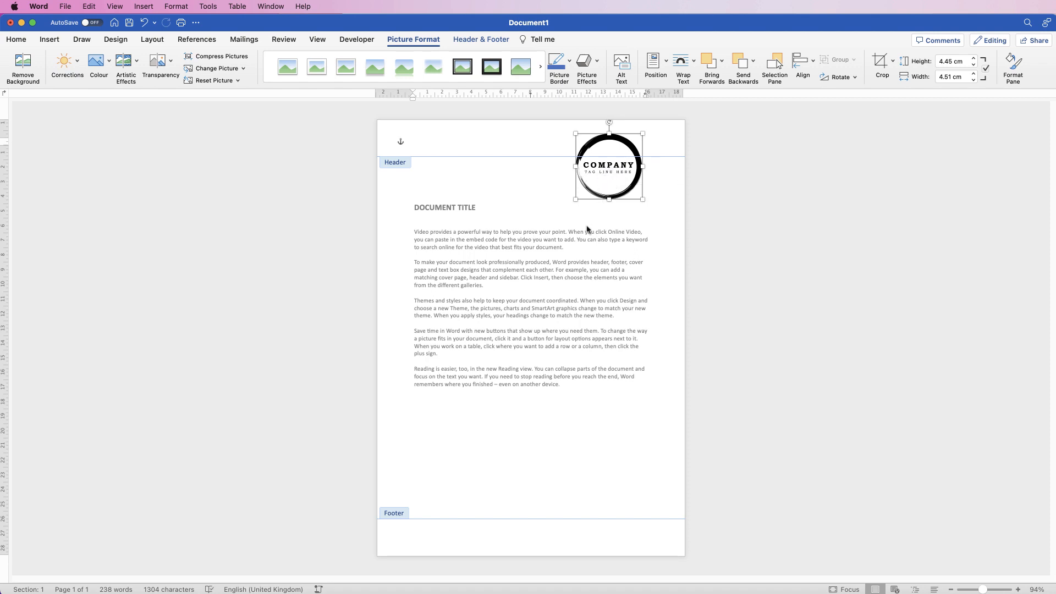
Step: Leave header editing and insert a page break after the last body paragraph
double_click(522, 418)
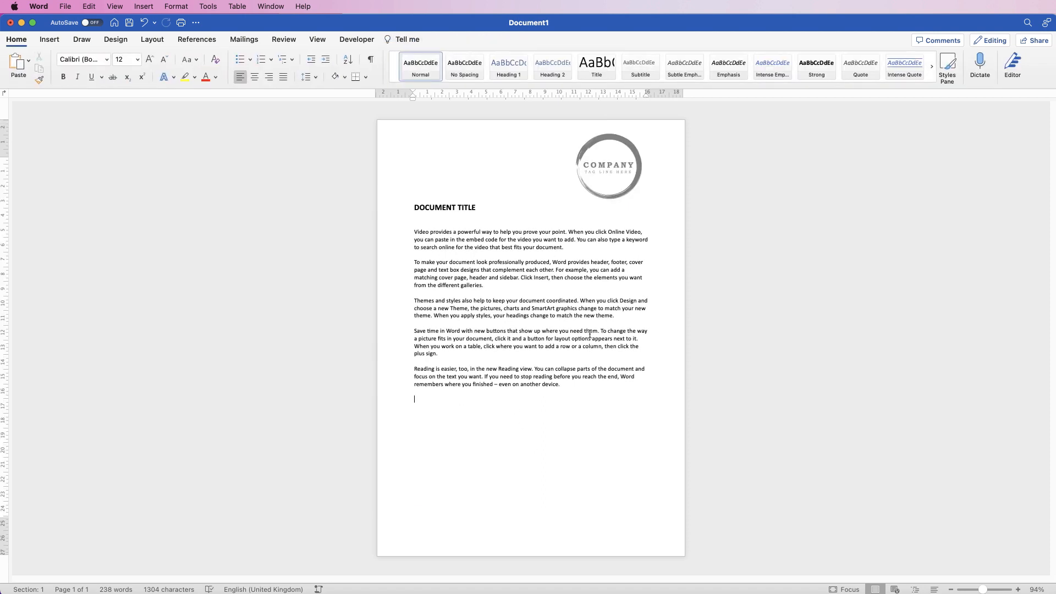
left_click(49, 39)
left_click(63, 67)
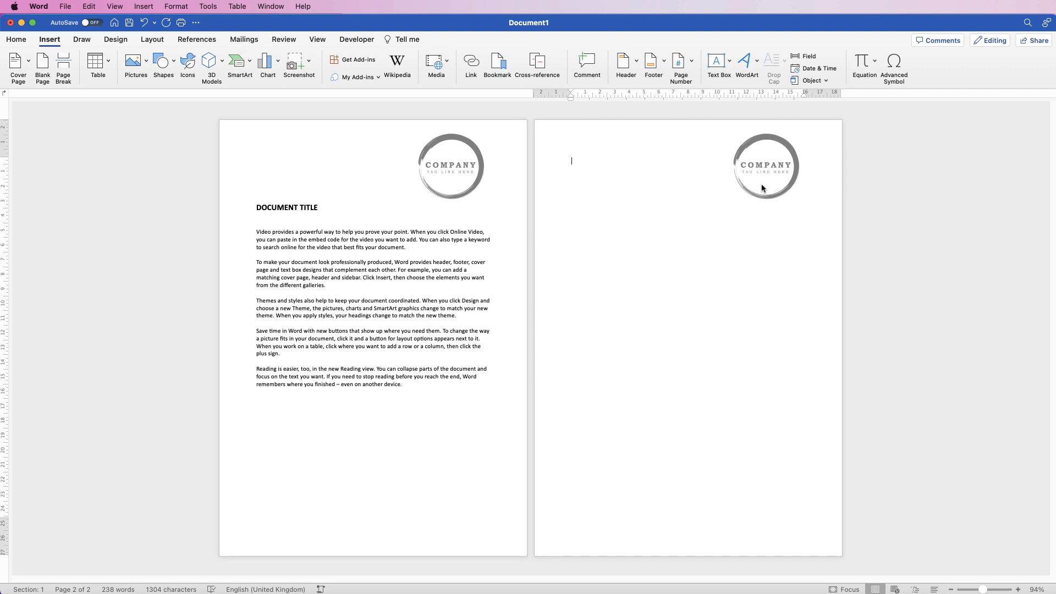
Step: Reopen the first page's header, enter the plain text "Title Text" and delete it again
double_click(367, 136)
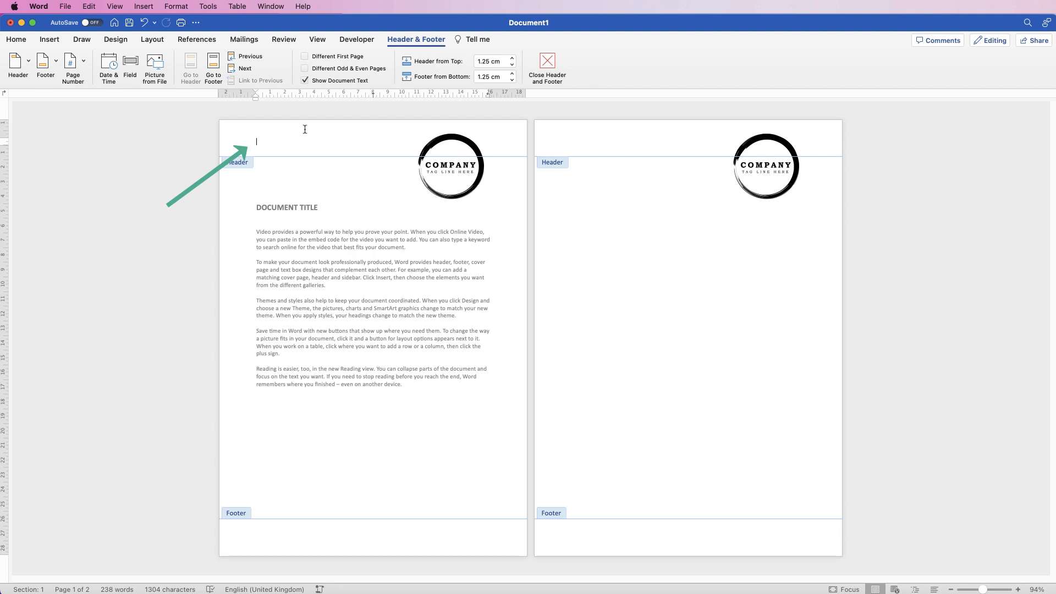
type("Title Text")
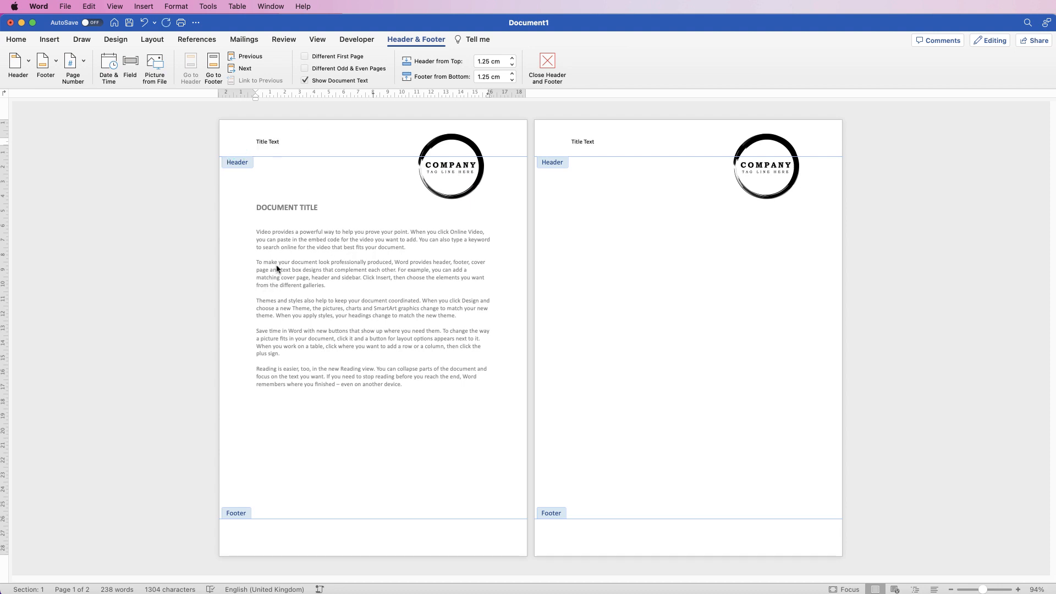
triple_click(279, 142)
key("BackSpace")
Step: Draw a text box about 8.89 cm wide and 2.52 cm high in the header beside the logo, containing "TITLE TEXT"
left_click(50, 39)
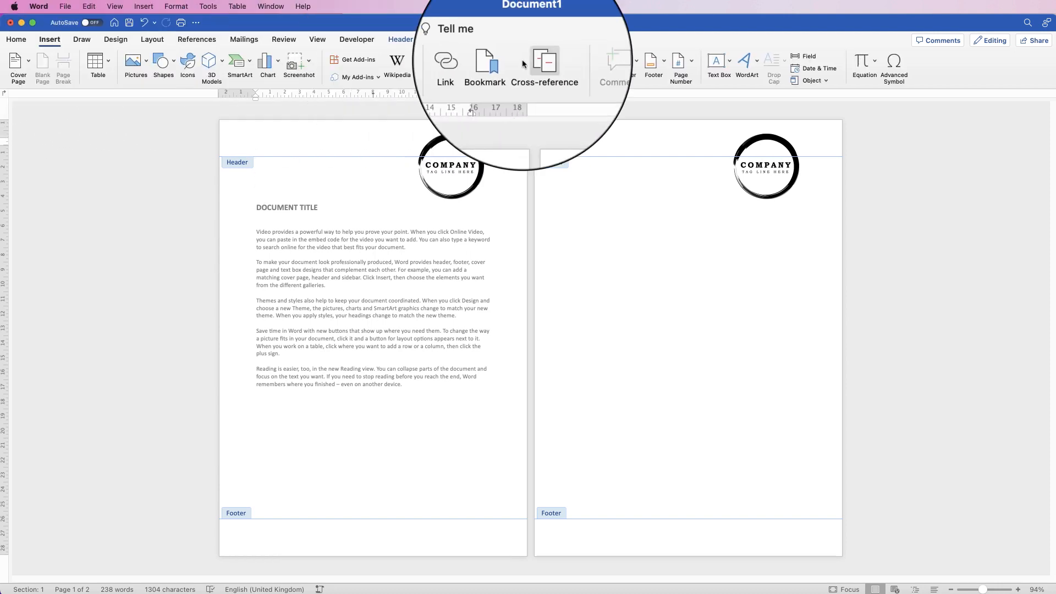
left_click(730, 61)
left_click(747, 82)
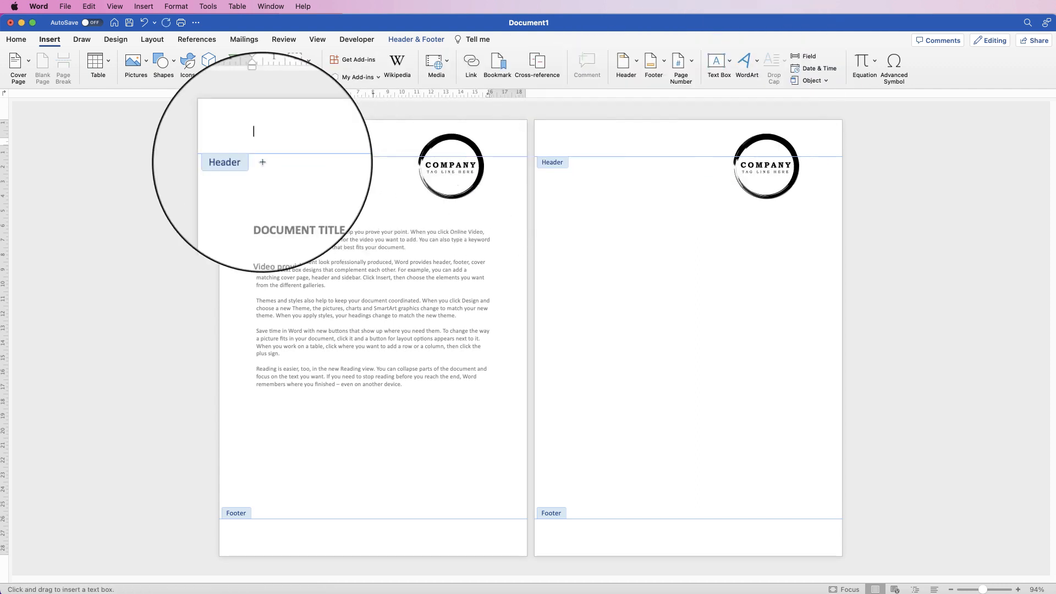
left_click_drag(259, 134, 391, 171)
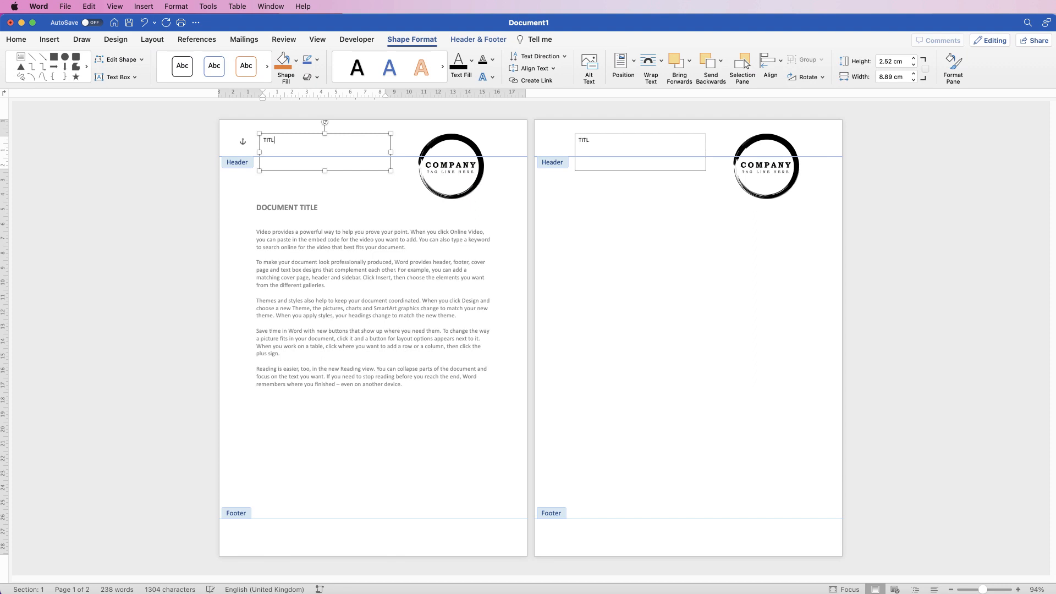
Step: Format the TITLE TEXT in the header text box as bold at size 20
left_click_drag(292, 142, 267, 142)
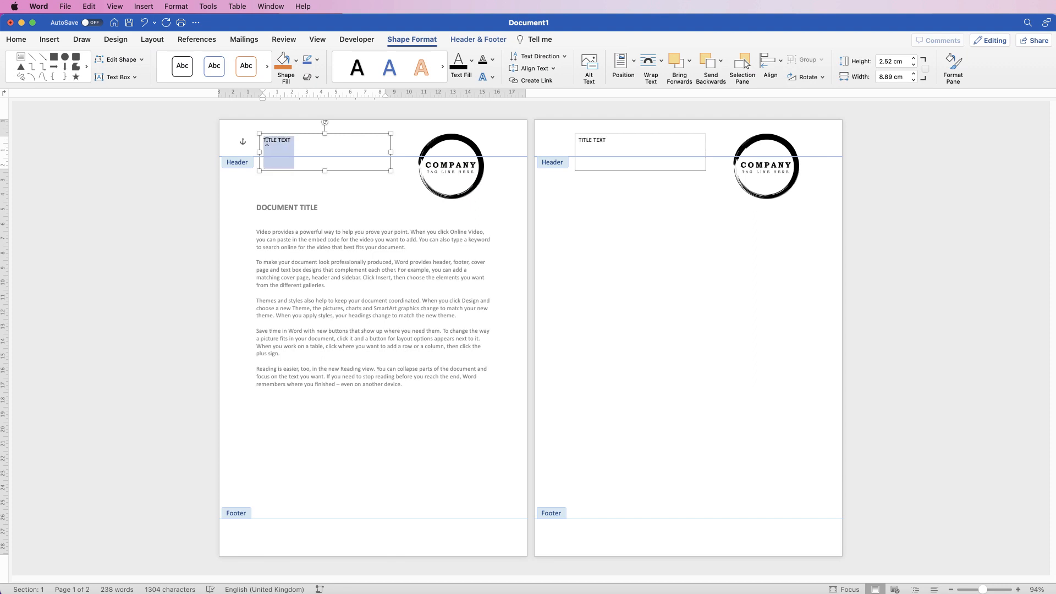
left_click(15, 39)
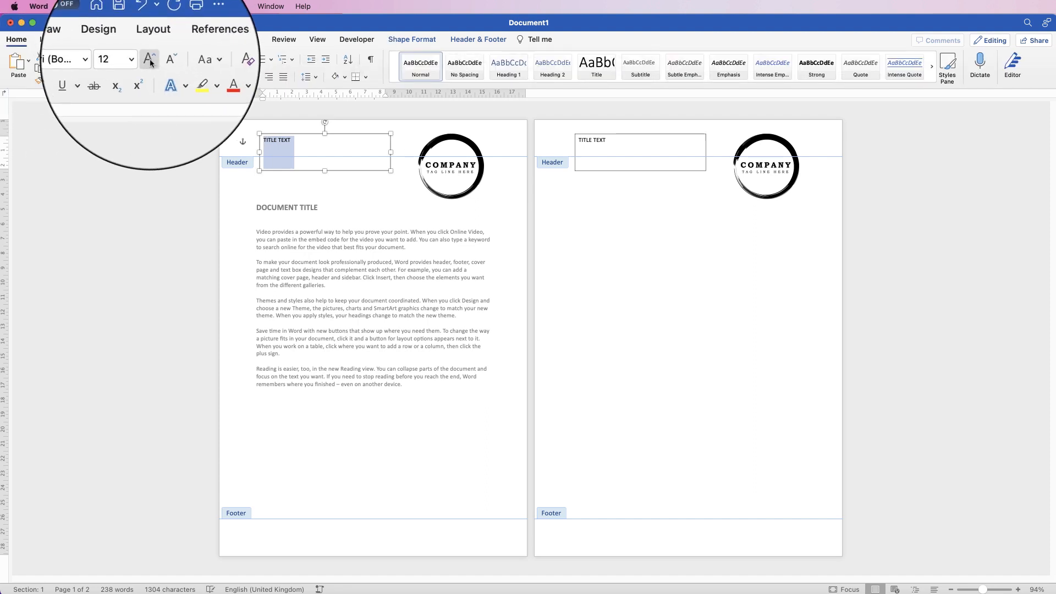
left_click(149, 61)
left_click(149, 60)
left_click(149, 61)
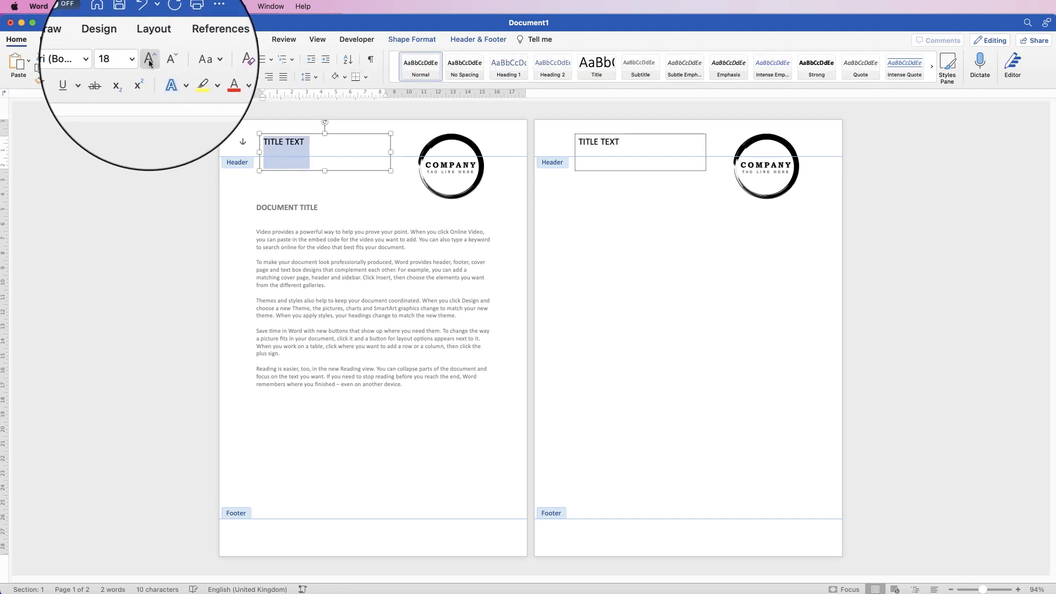
left_click(149, 60)
left_click(63, 76)
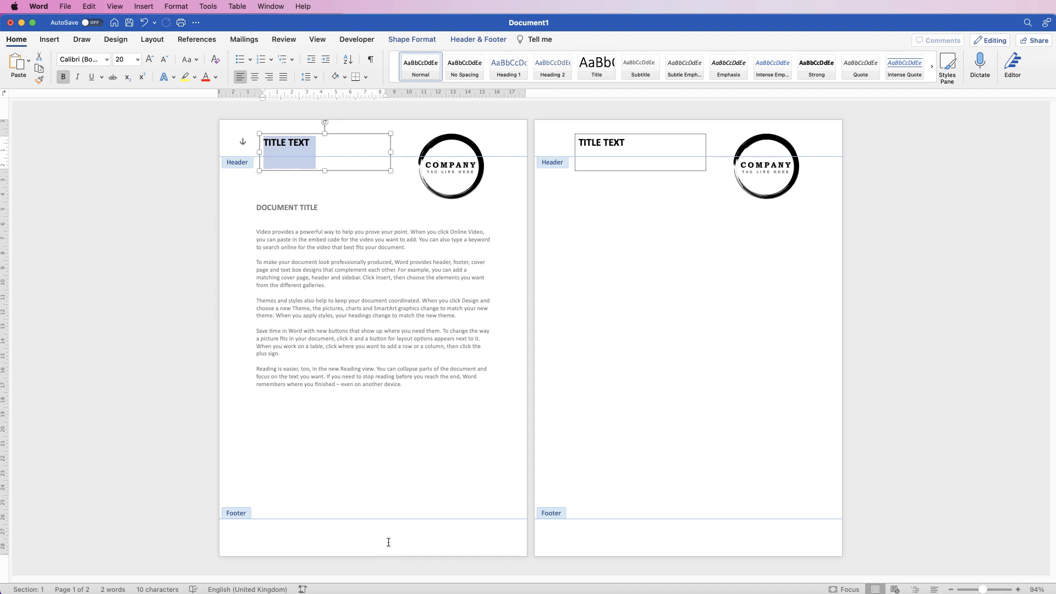
left_click(409, 132)
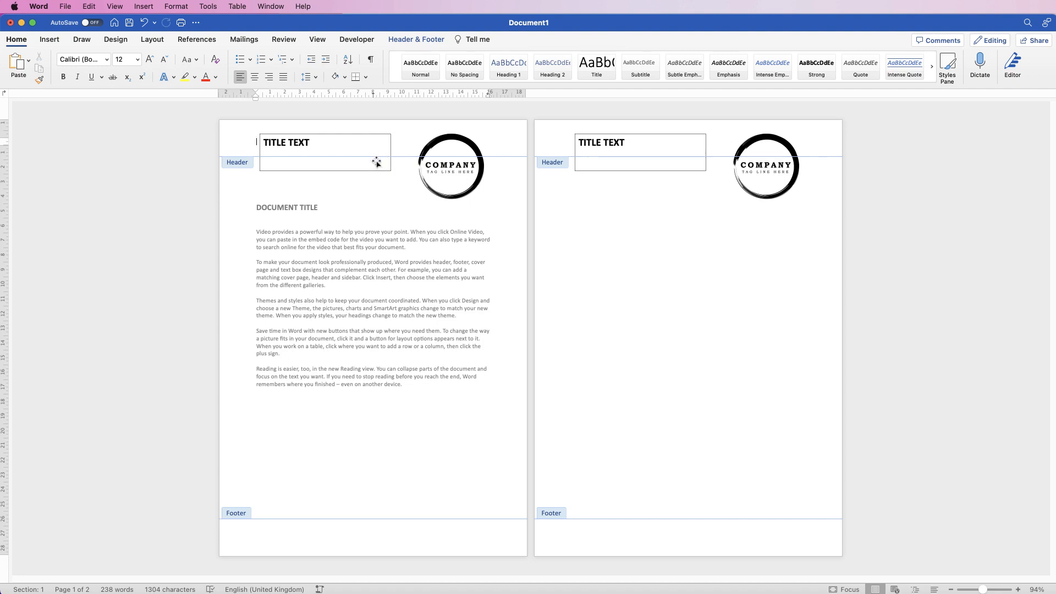
Step: Remove the outline from the header text box
left_click(379, 145)
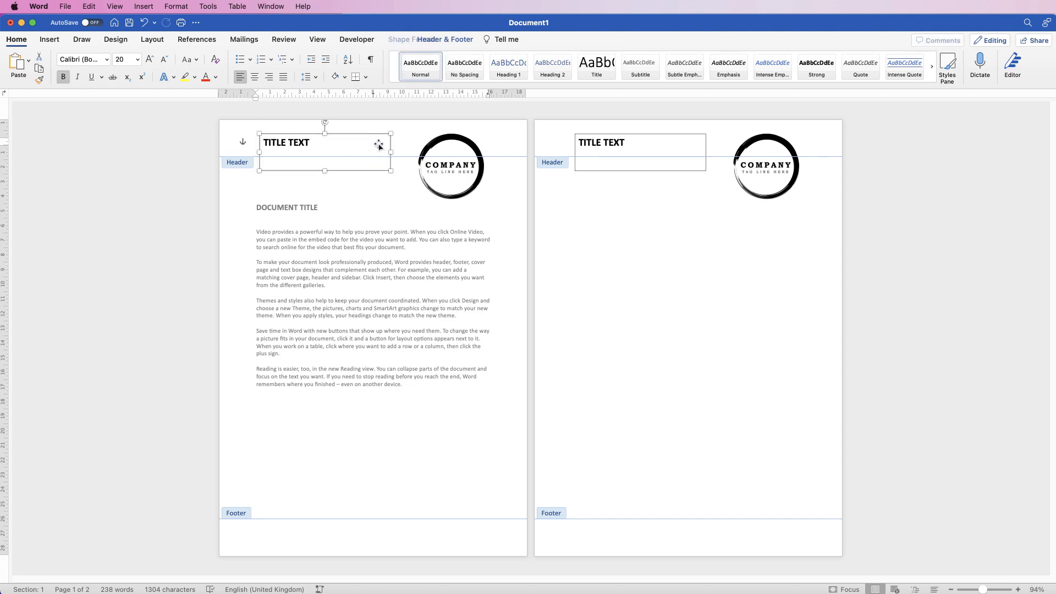
left_click(410, 43)
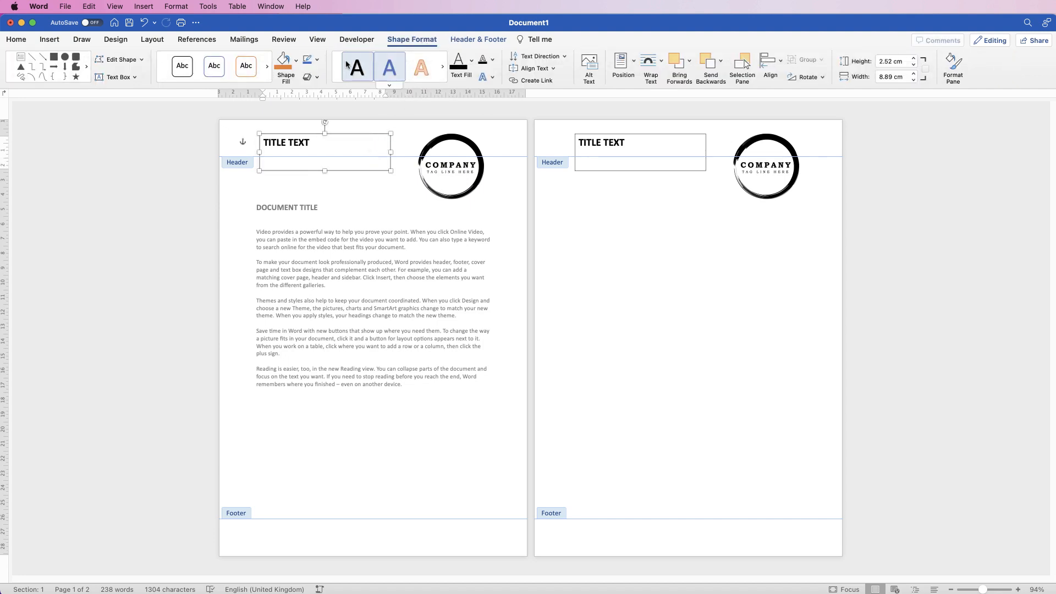
left_click(317, 62)
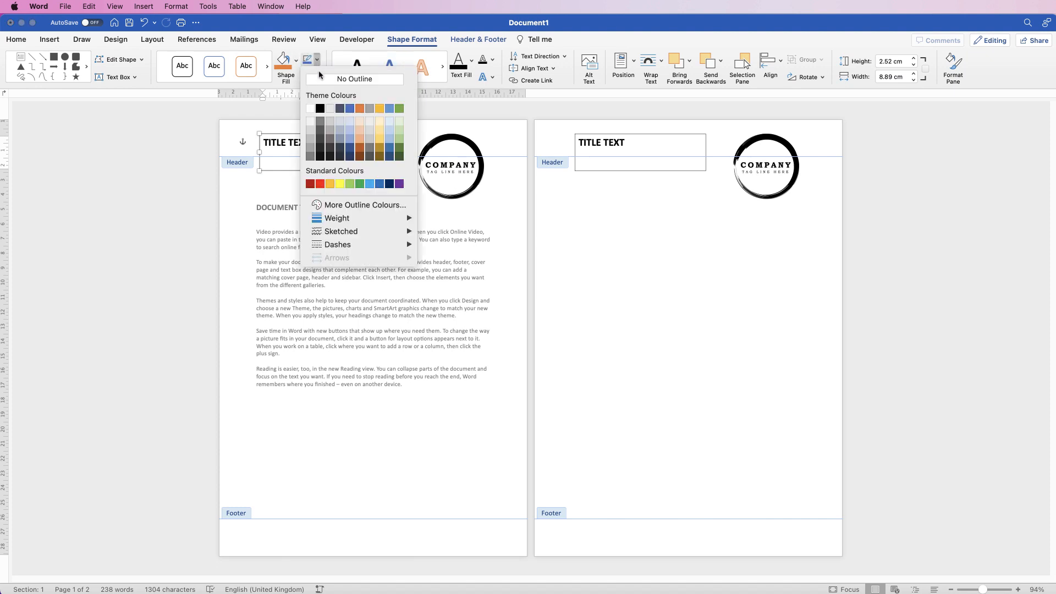
left_click(321, 79)
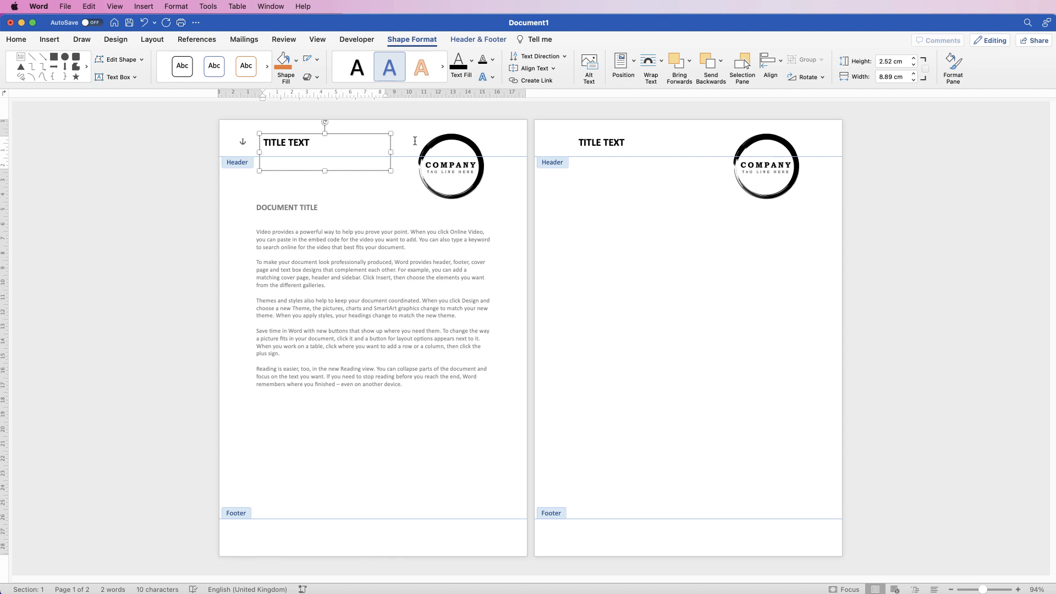
left_click(412, 138)
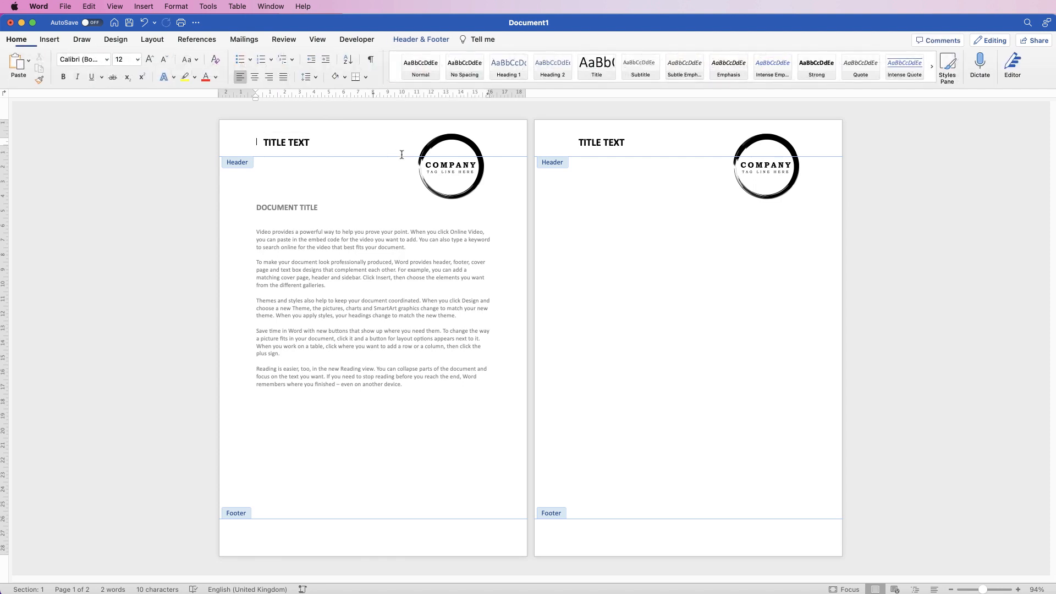
Step: Shrink the title text box to about 4.01 × 1.25 cm and align its text with the left margin in the header
left_click(306, 143)
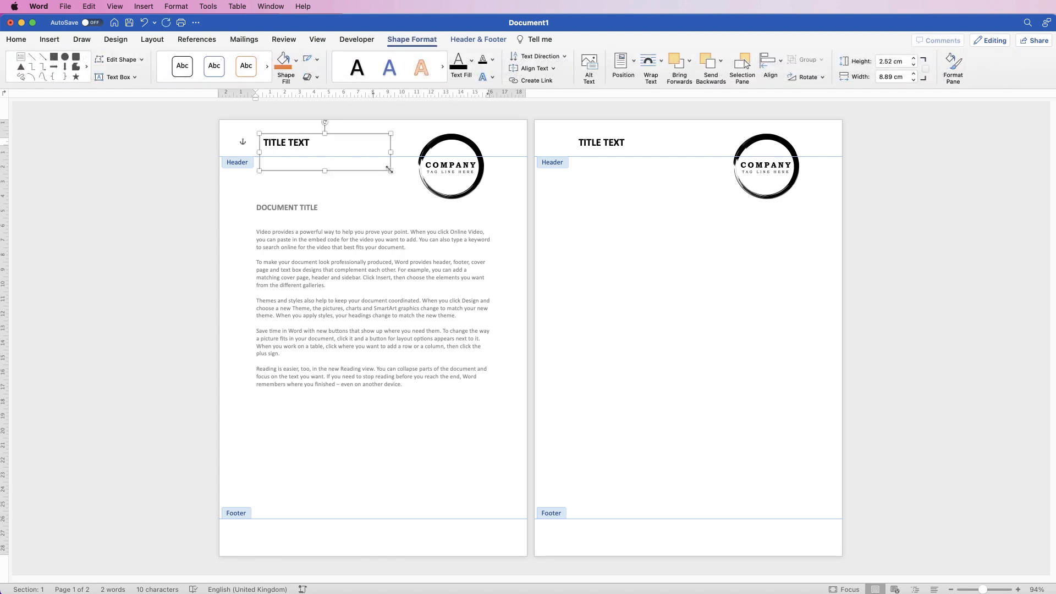
left_click_drag(388, 170, 281, 144)
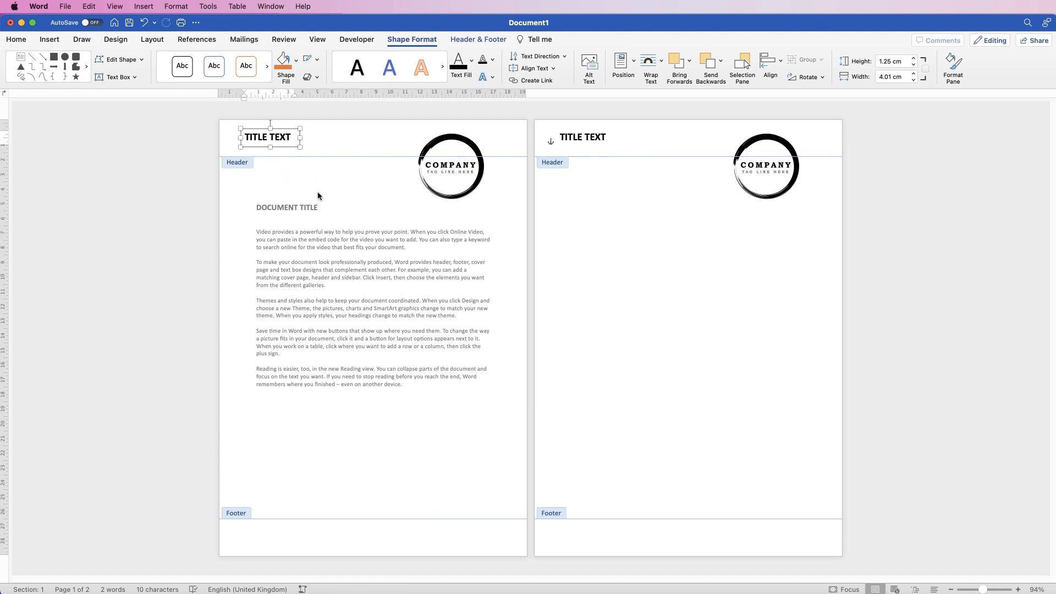
left_click_drag(280, 140, 293, 143)
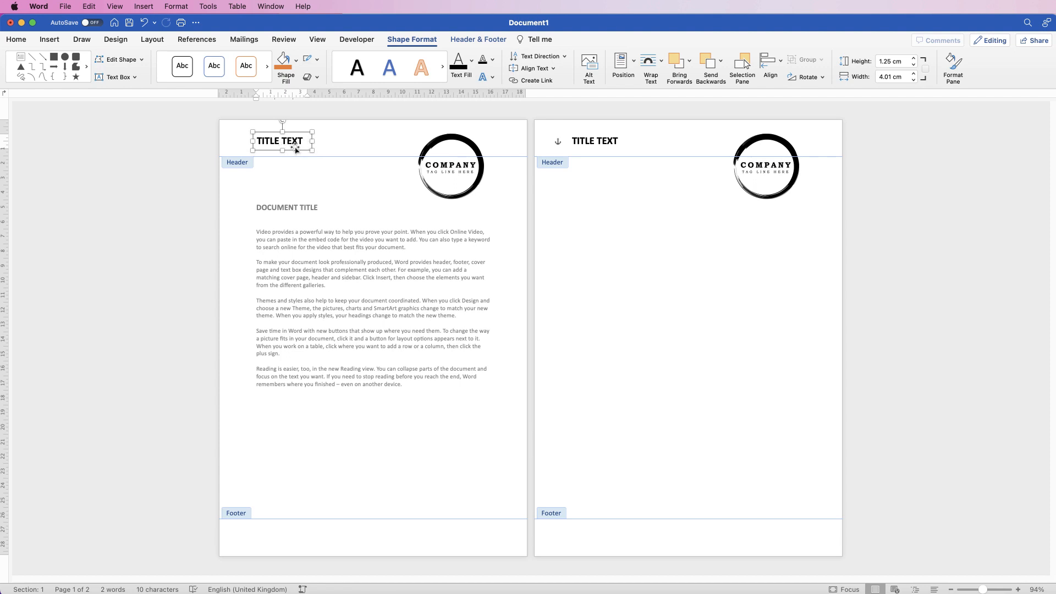
Step: Shift the title text box slightly right in the header and align it to the left margin
left_click_drag(290, 143, 304, 144)
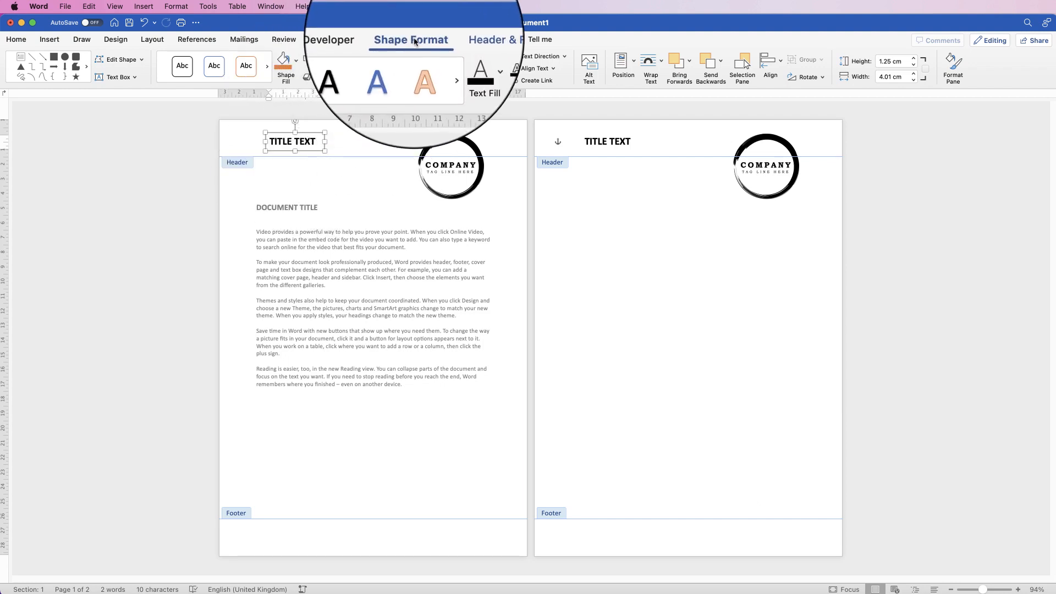
left_click(758, 55)
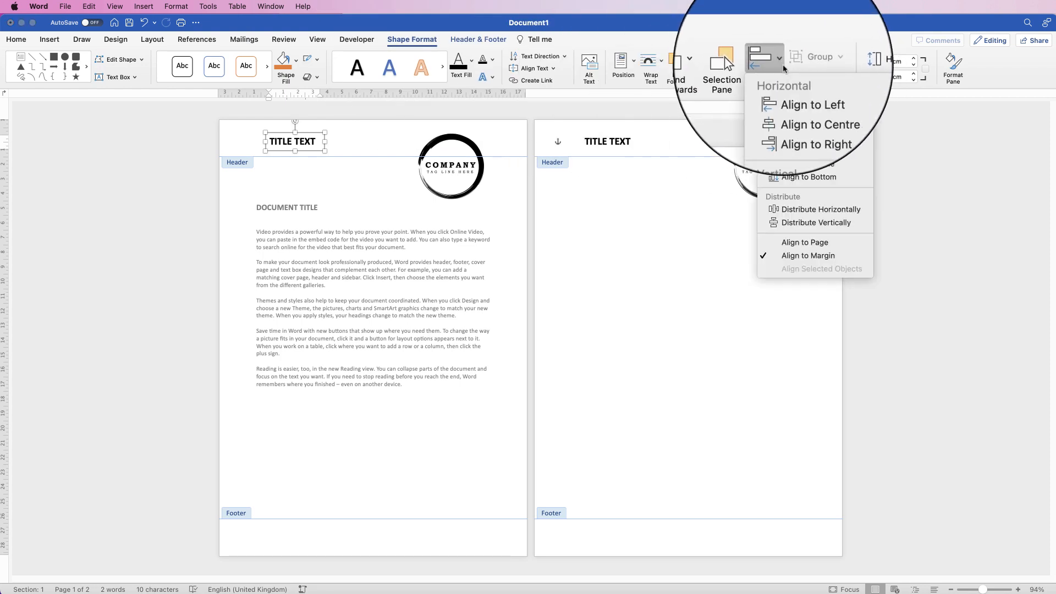
left_click(791, 95)
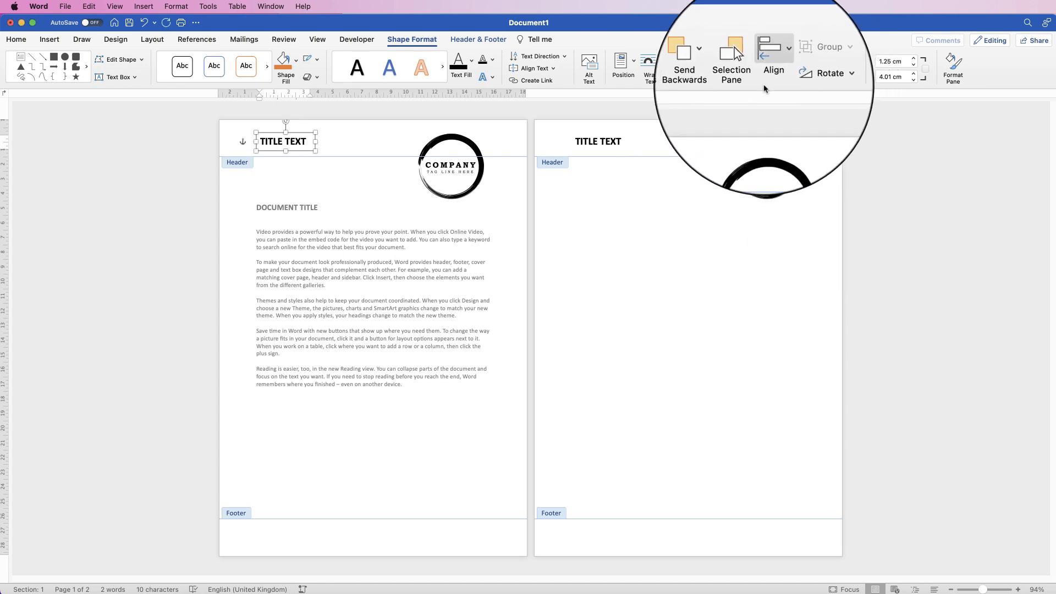
Step: Align the title text box to the centre of the margins and then to the right margin
left_click(782, 67)
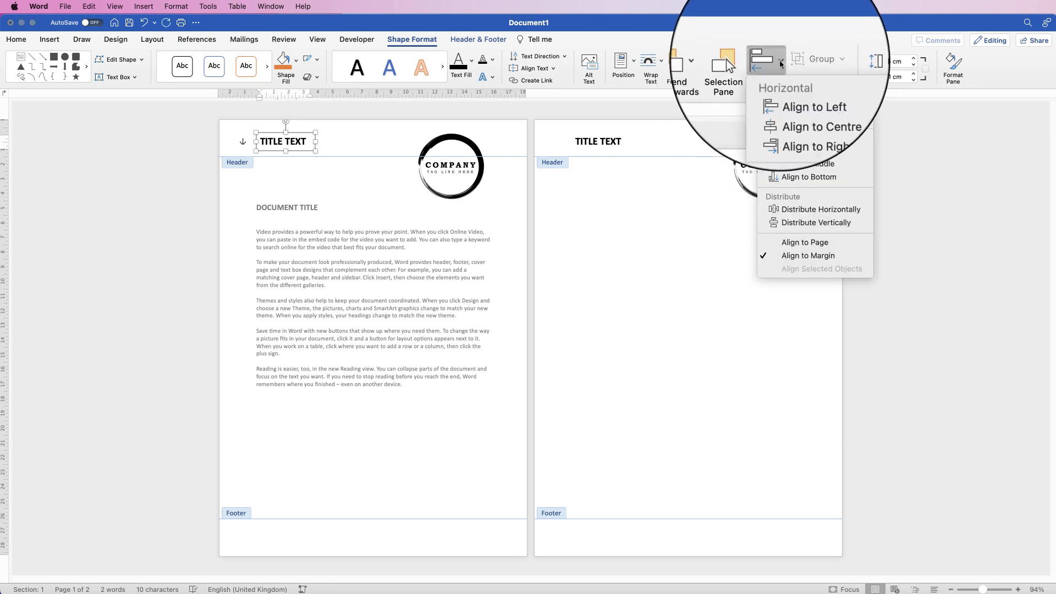
left_click(794, 107)
left_click(771, 61)
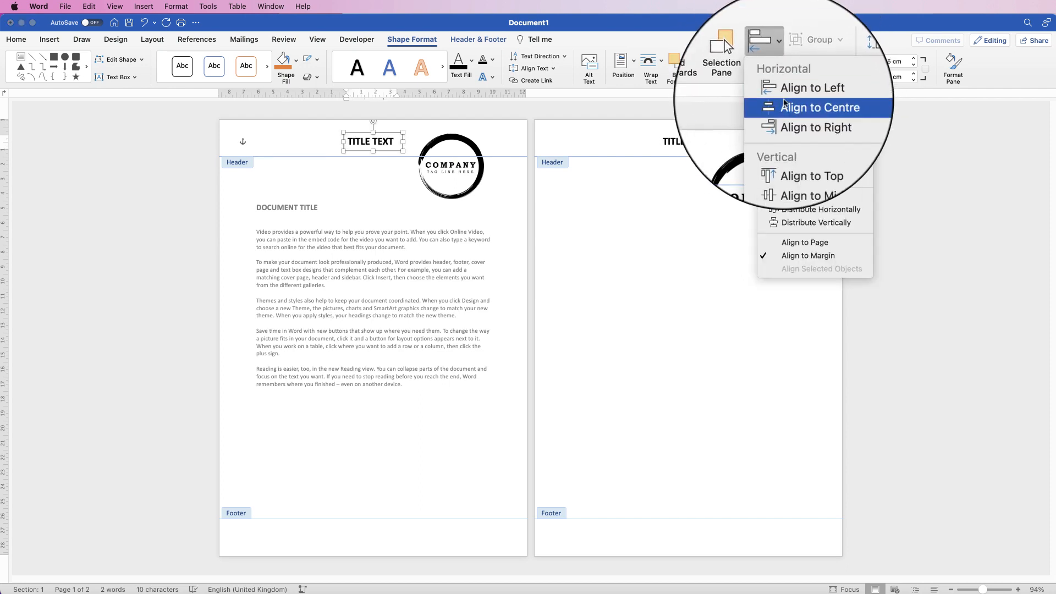
left_click(786, 122)
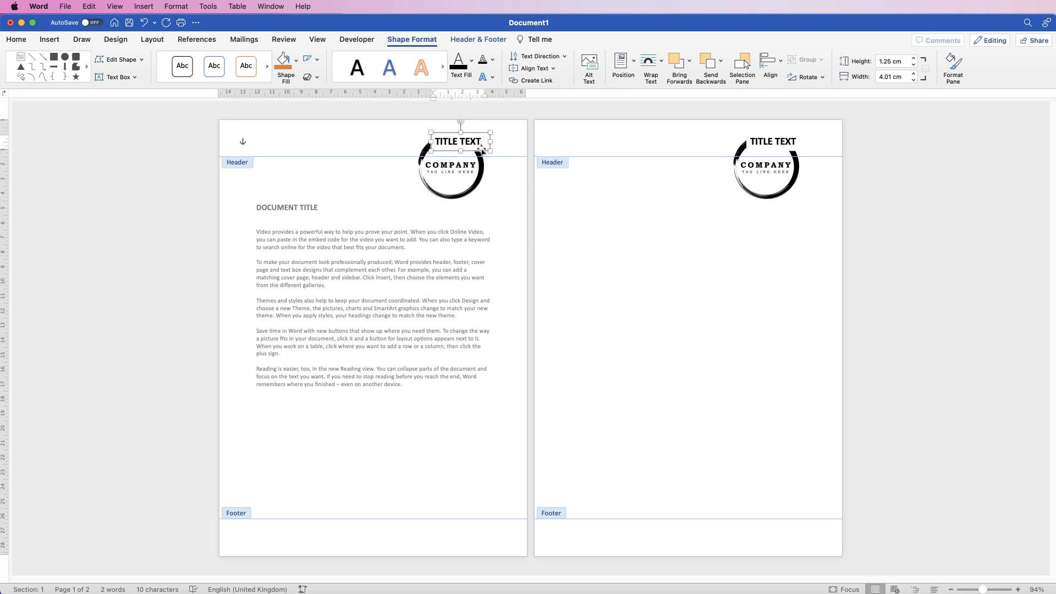
Step: Widen the title text box to about 4.25 cm and centre the text inside it
left_click_drag(492, 143, 536, 144)
left_click_drag(491, 142, 466, 145)
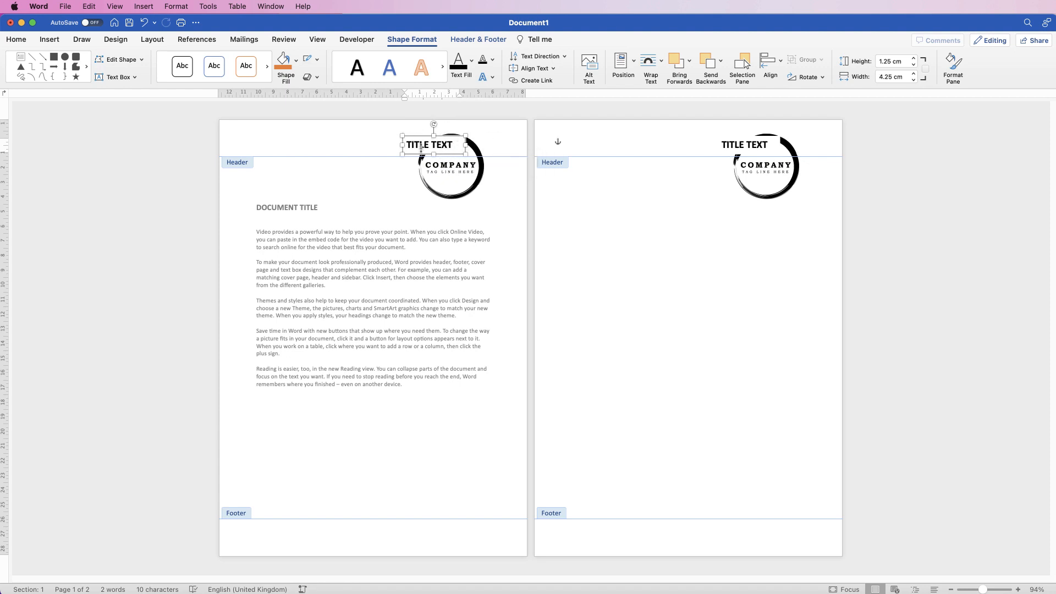
left_click(17, 41)
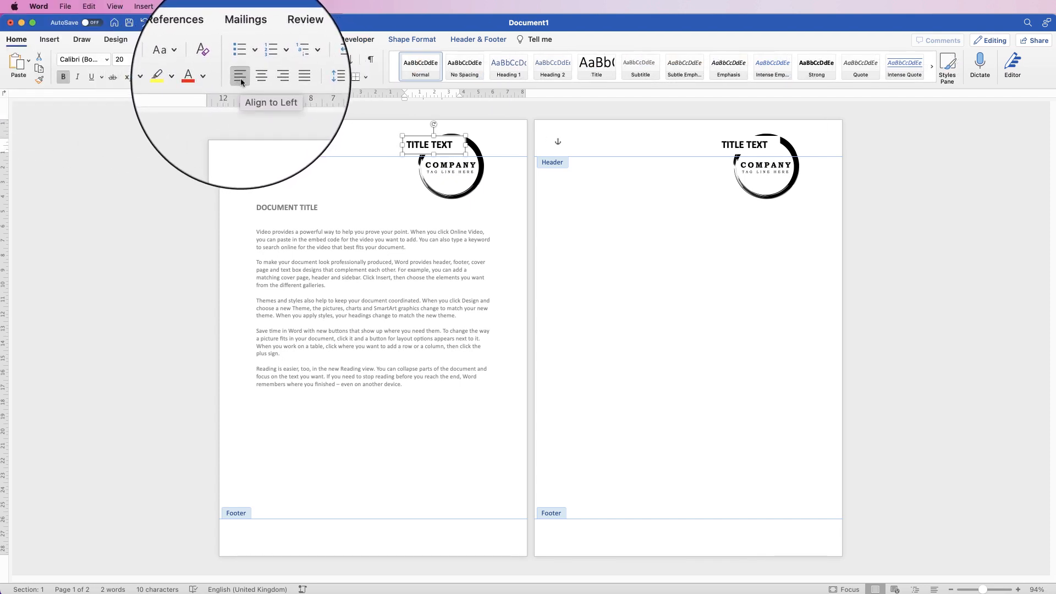
left_click(254, 77)
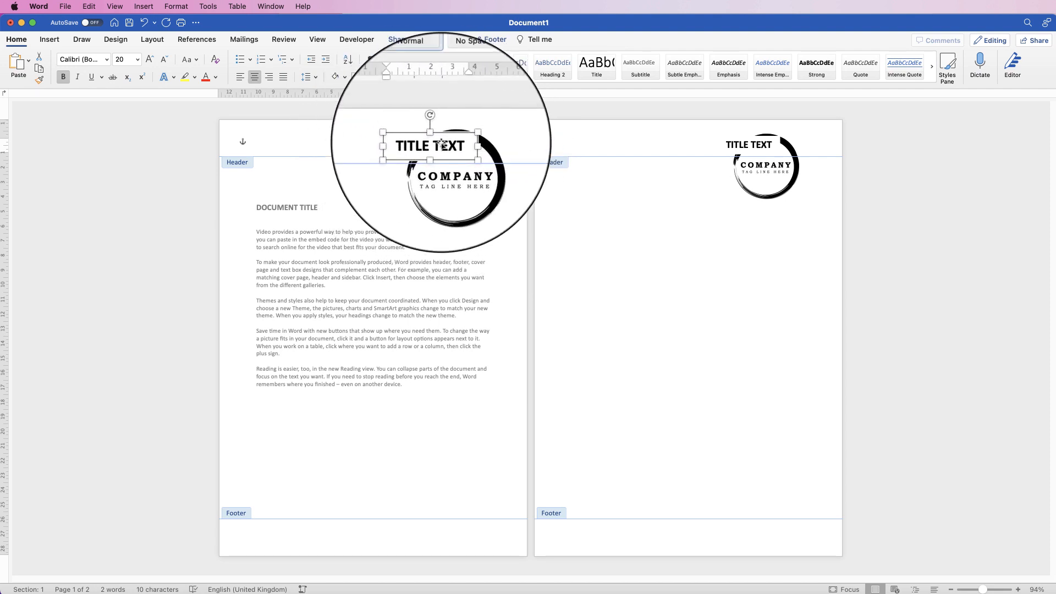
Step: Try right-aligning the title text and aligning its text box to the right margin, and undo these changes
left_click(269, 76)
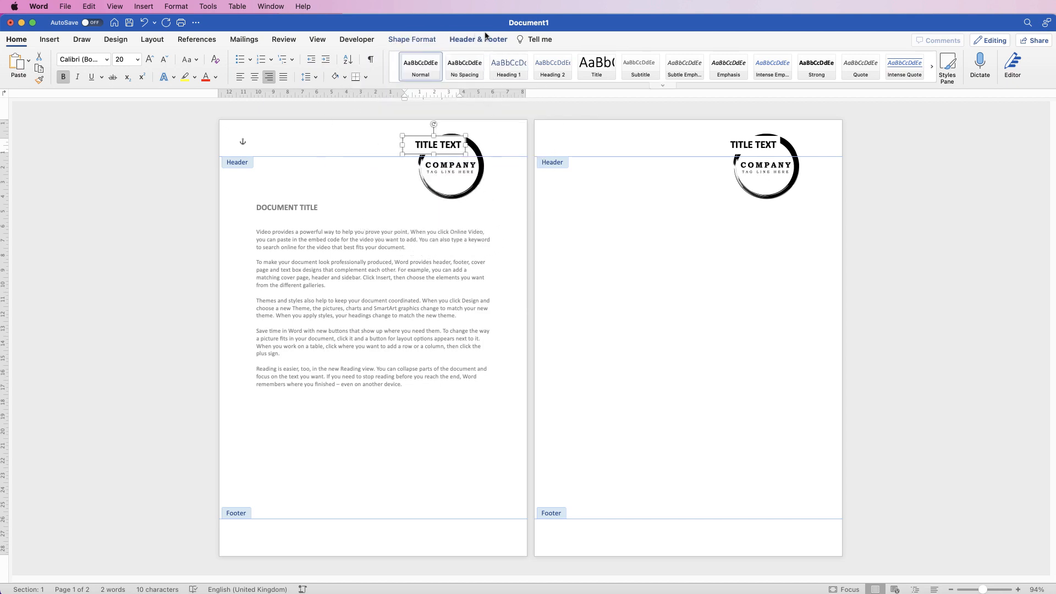
left_click(412, 39)
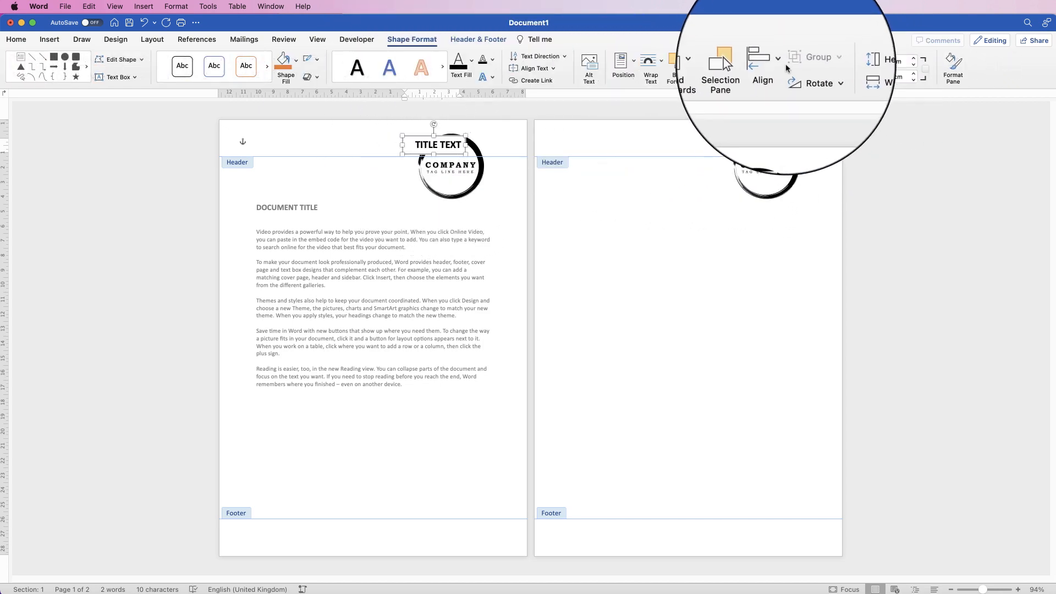
left_click(785, 66)
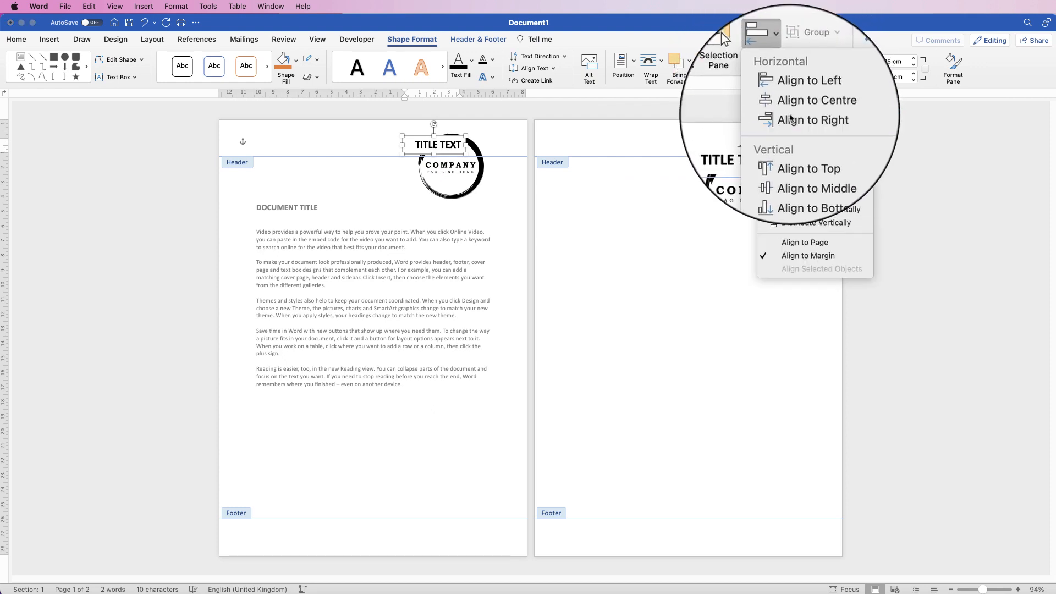
left_click(790, 118)
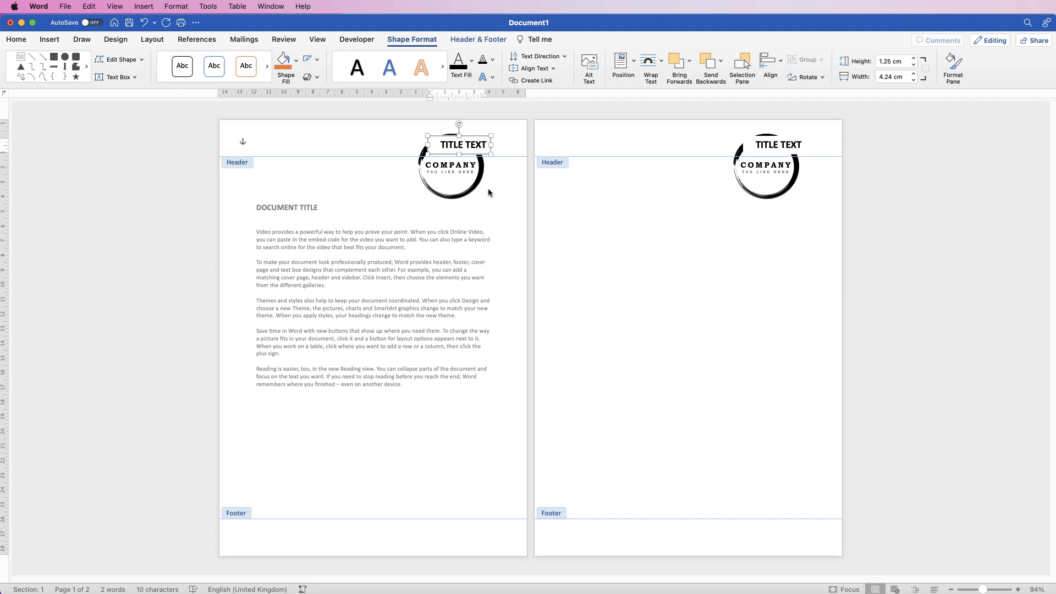
key("super+z")
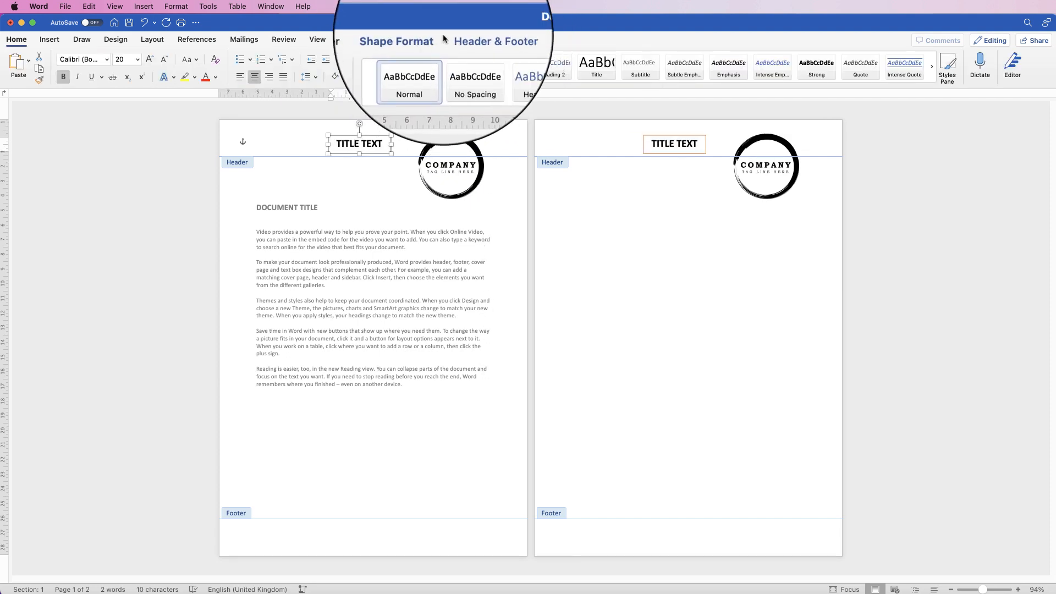
Step: Align the title text box to the centre of the margins and remove its outline
left_click(771, 59)
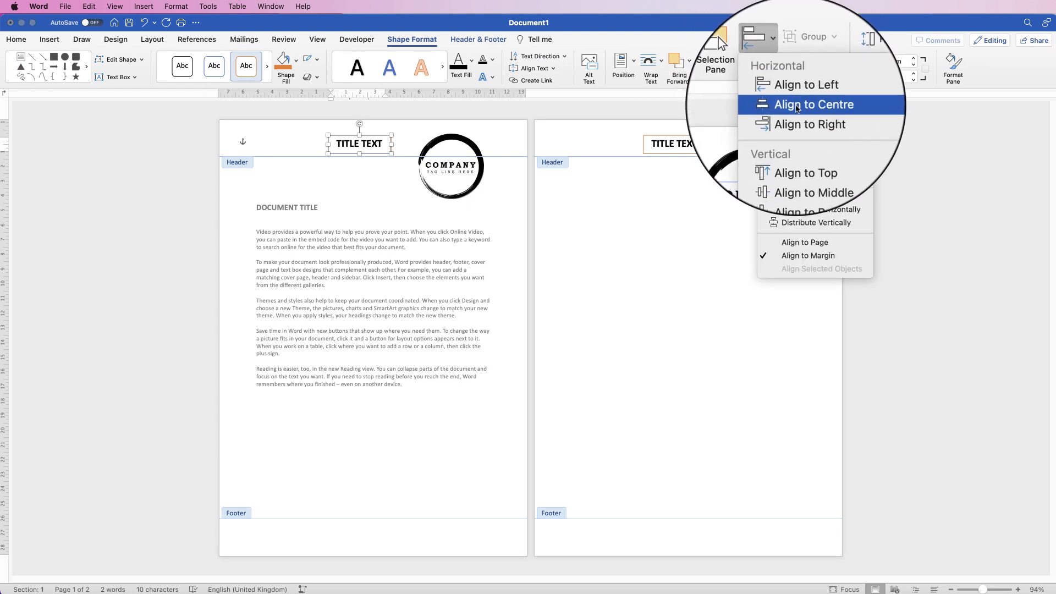
left_click(796, 129)
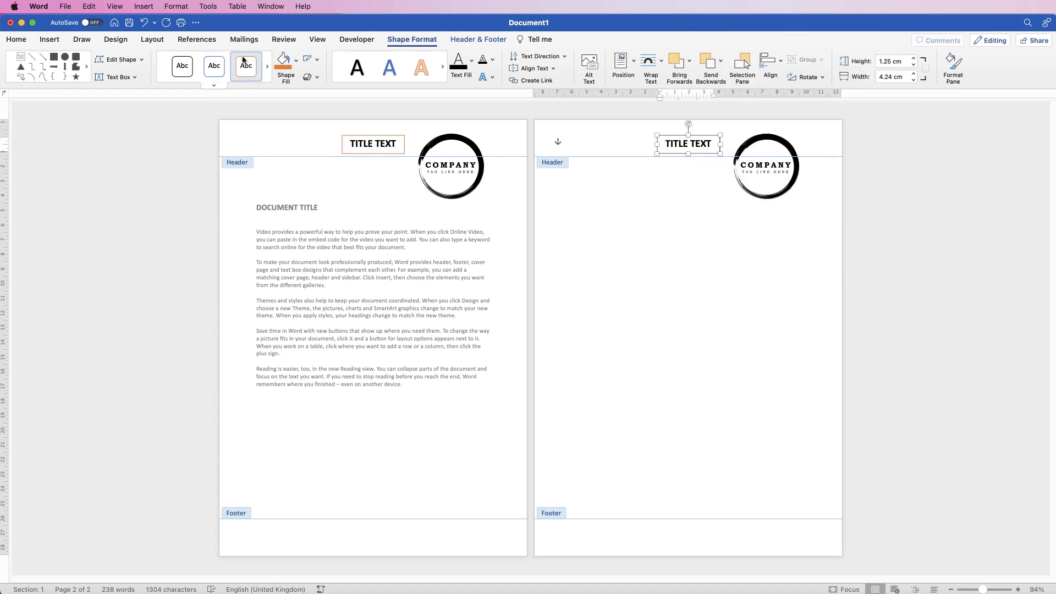
left_click(375, 148)
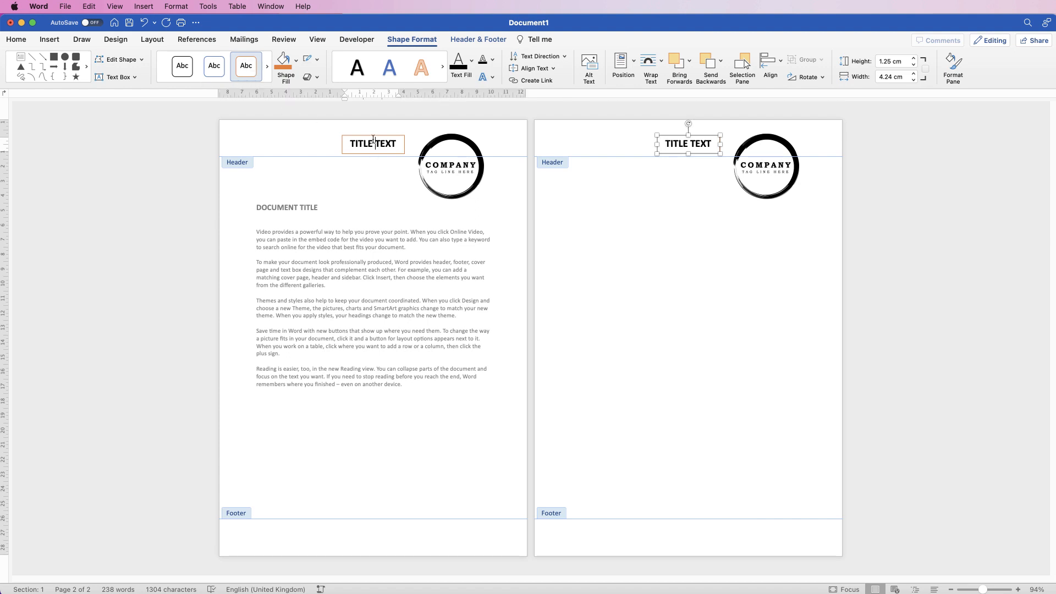
left_click(316, 65)
left_click(358, 80)
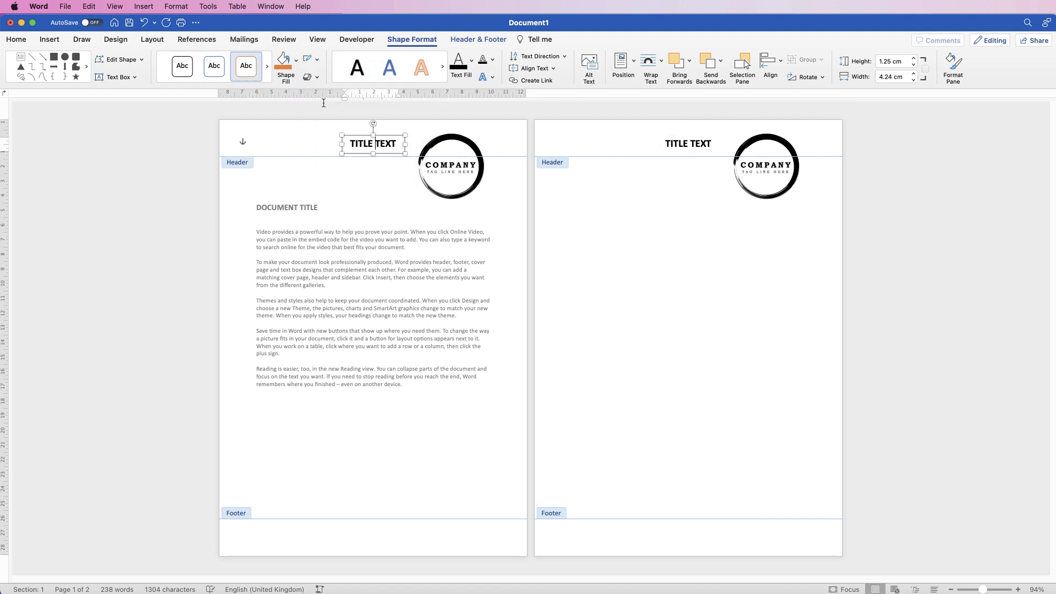
Step: Insert a page number in the footer with Centre alignment
left_click(322, 174)
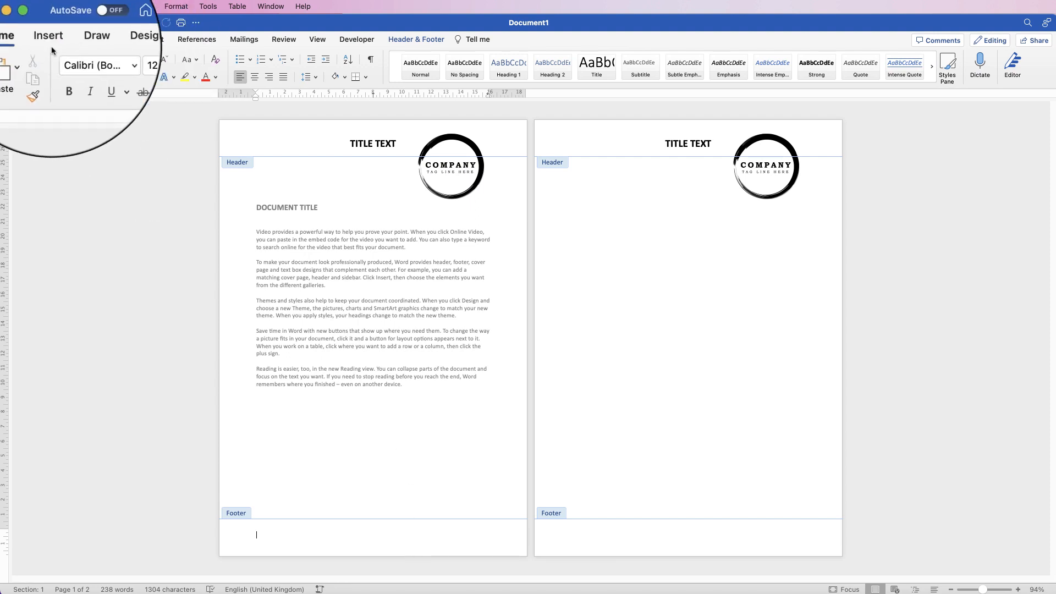
left_click(396, 43)
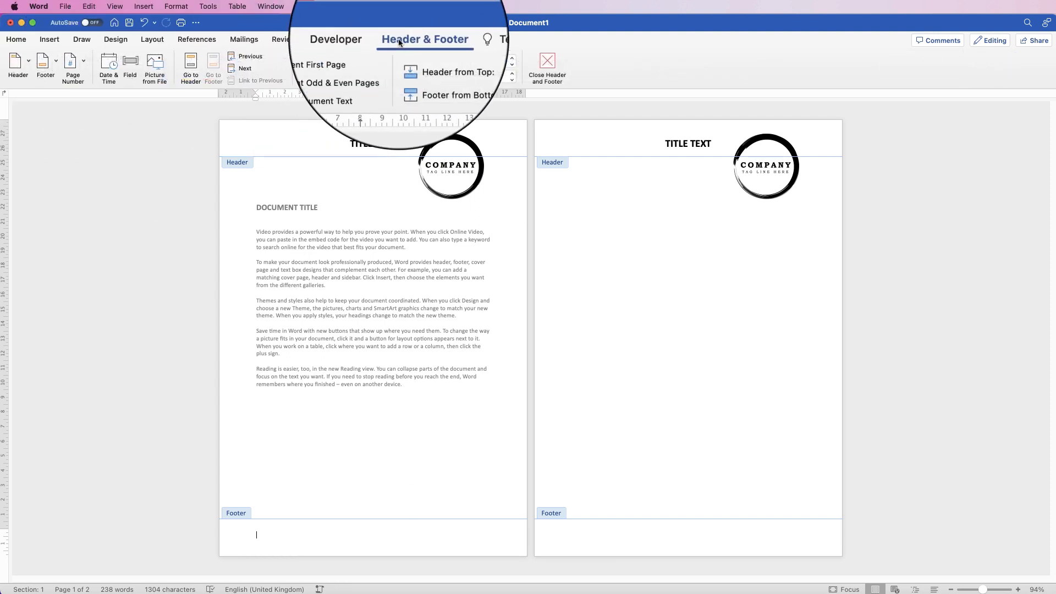
left_click(82, 65)
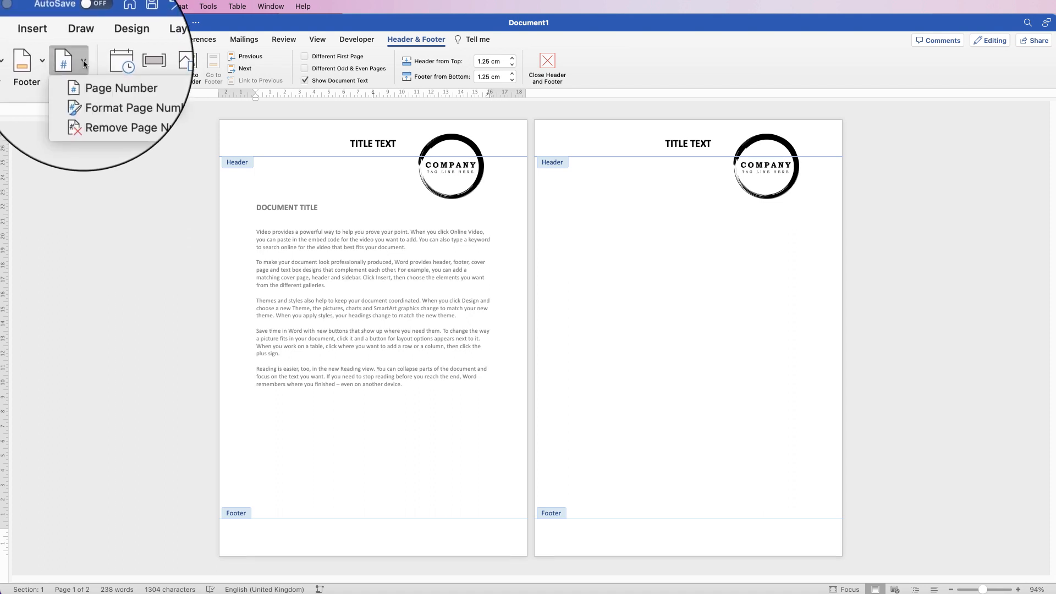
left_click(102, 87)
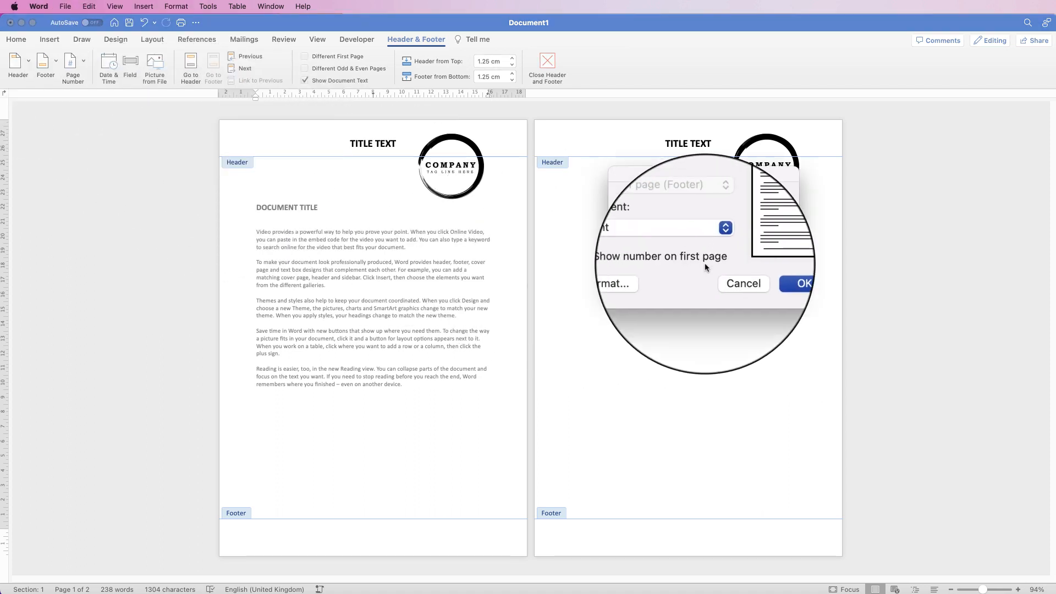
left_click(666, 244)
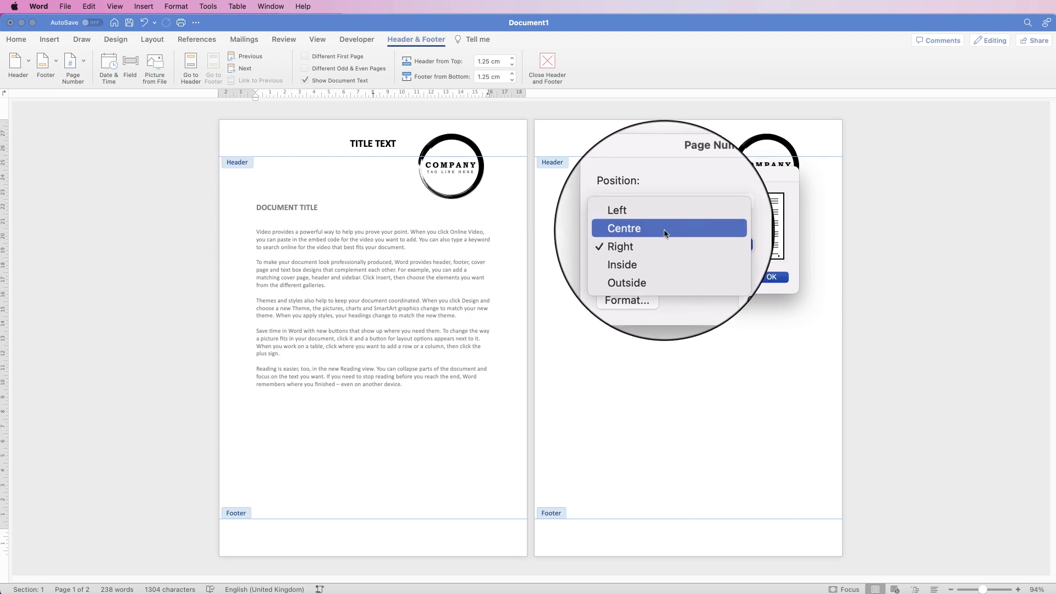
left_click(663, 231)
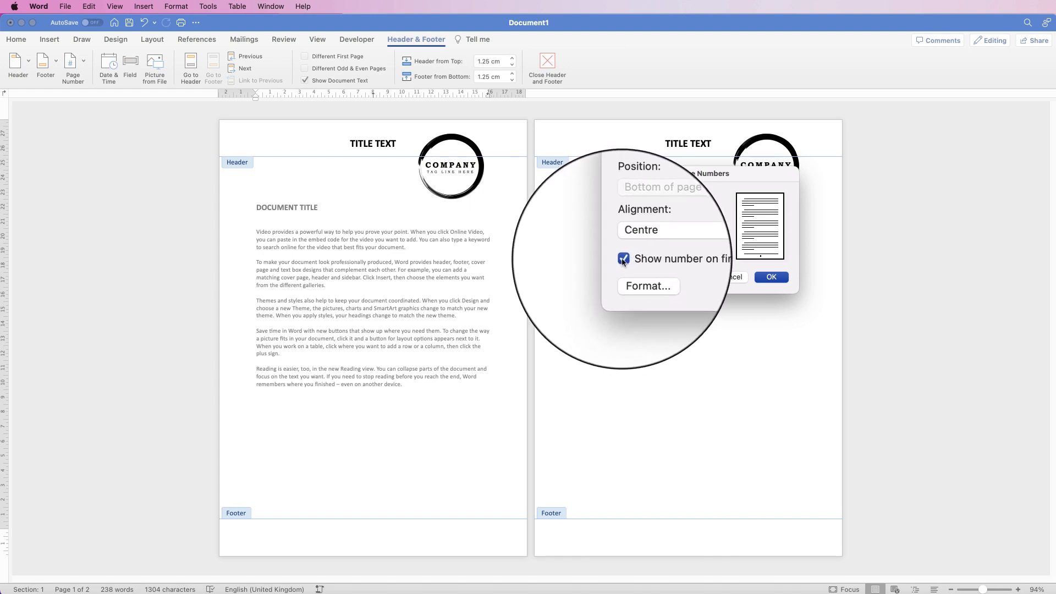
left_click(771, 277)
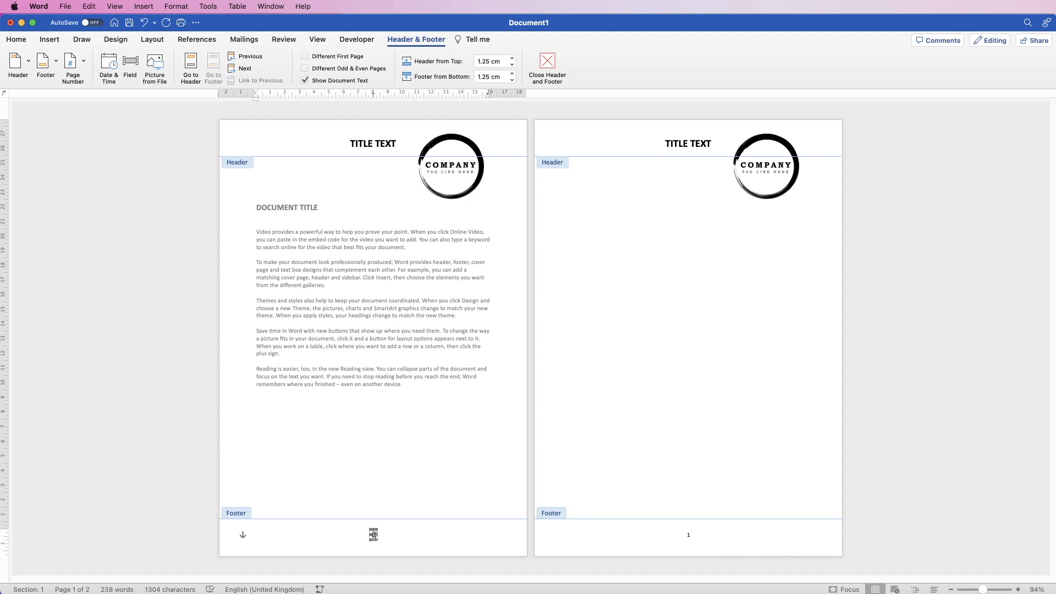
Step: Set the footer page numbering to start at 1
left_click(374, 535)
left_click(403, 535)
left_click(84, 61)
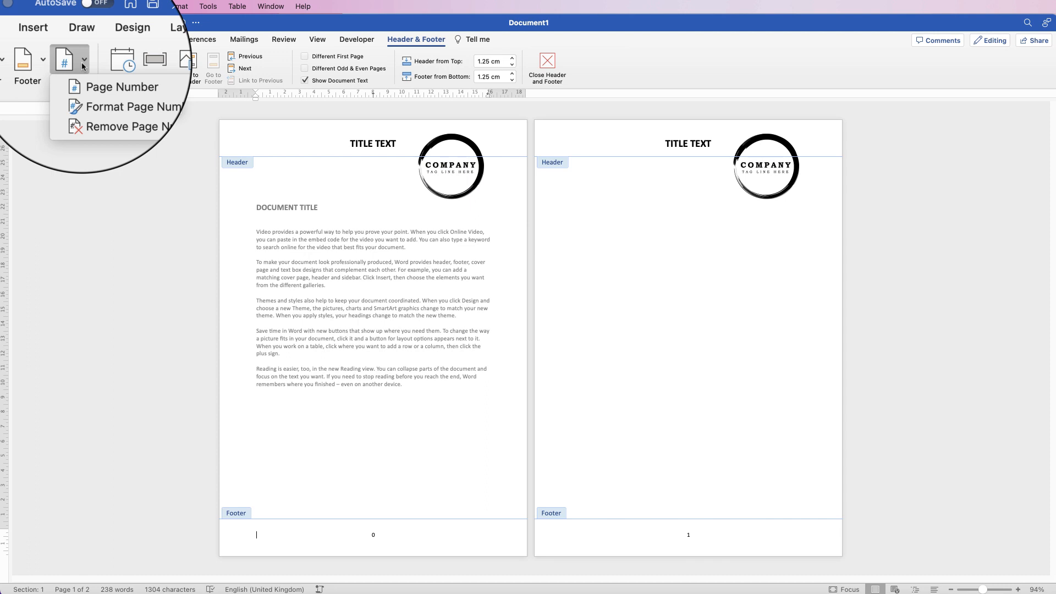
left_click(105, 91)
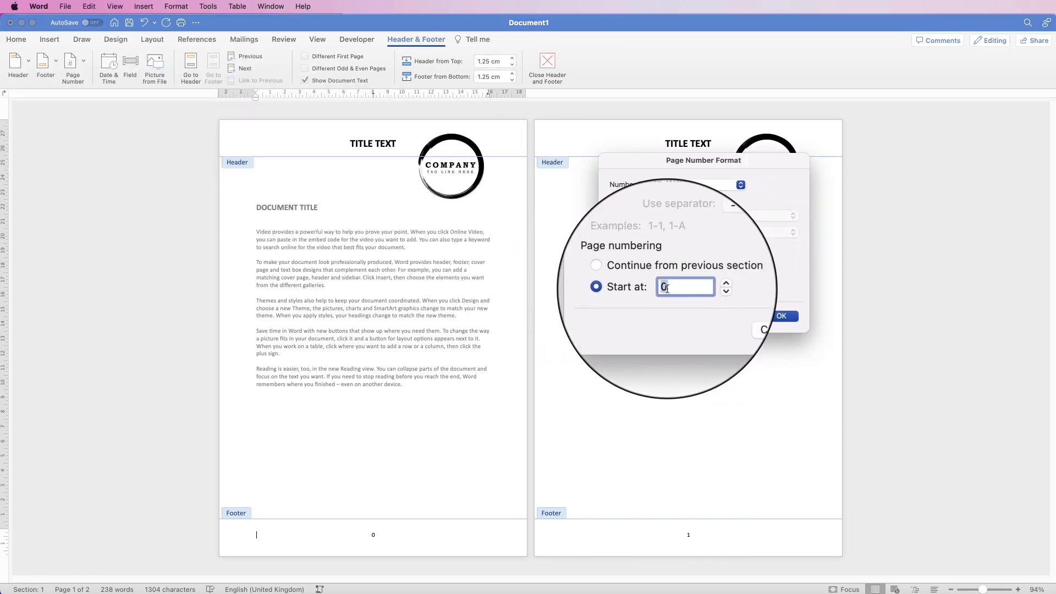
type("1")
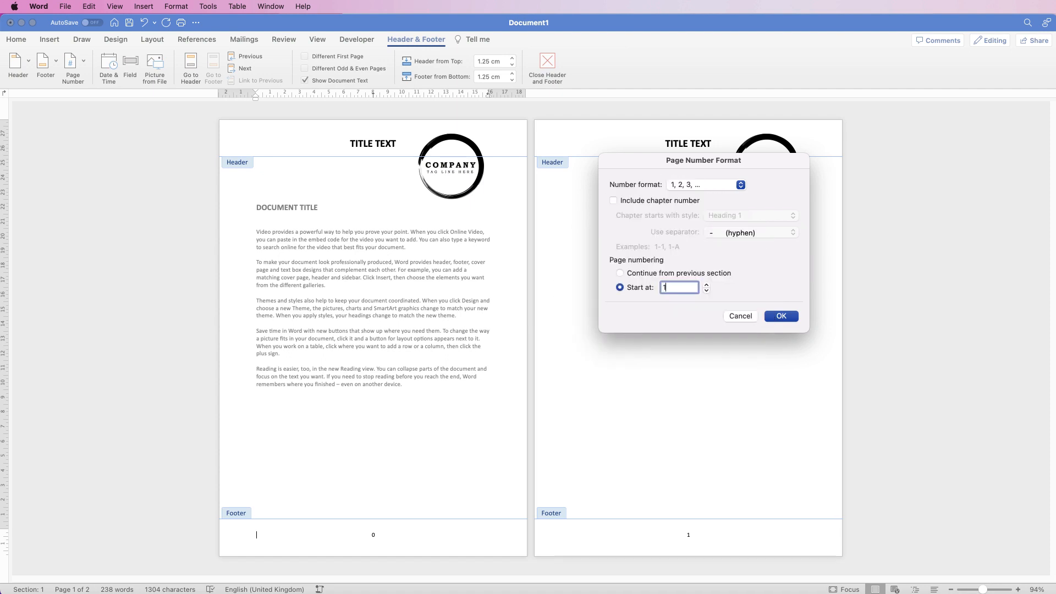
key("Return")
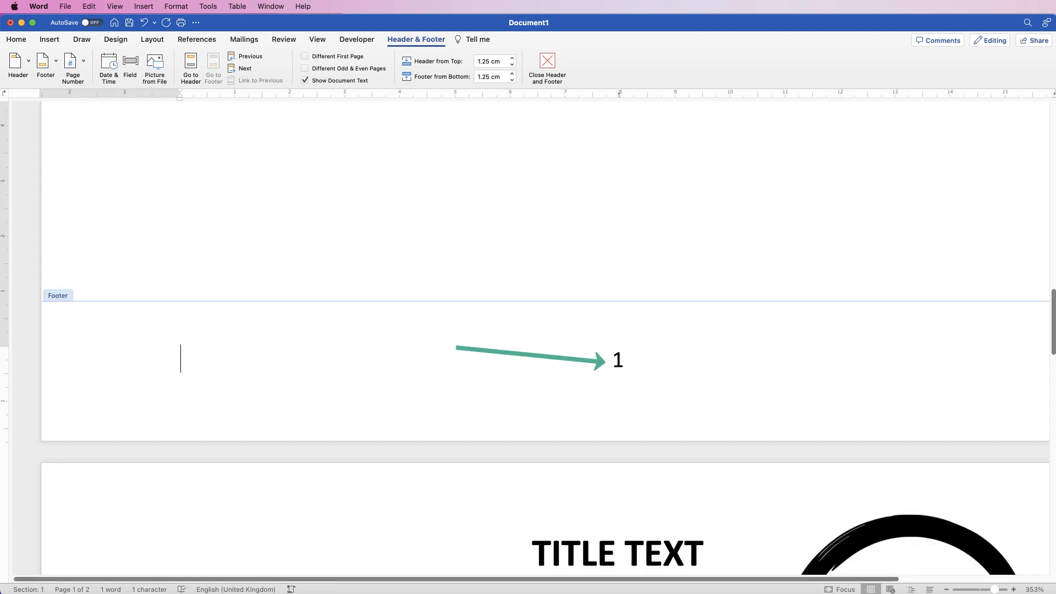
Step: Format the footer page number in Times New Roman at size 18
left_click(617, 360)
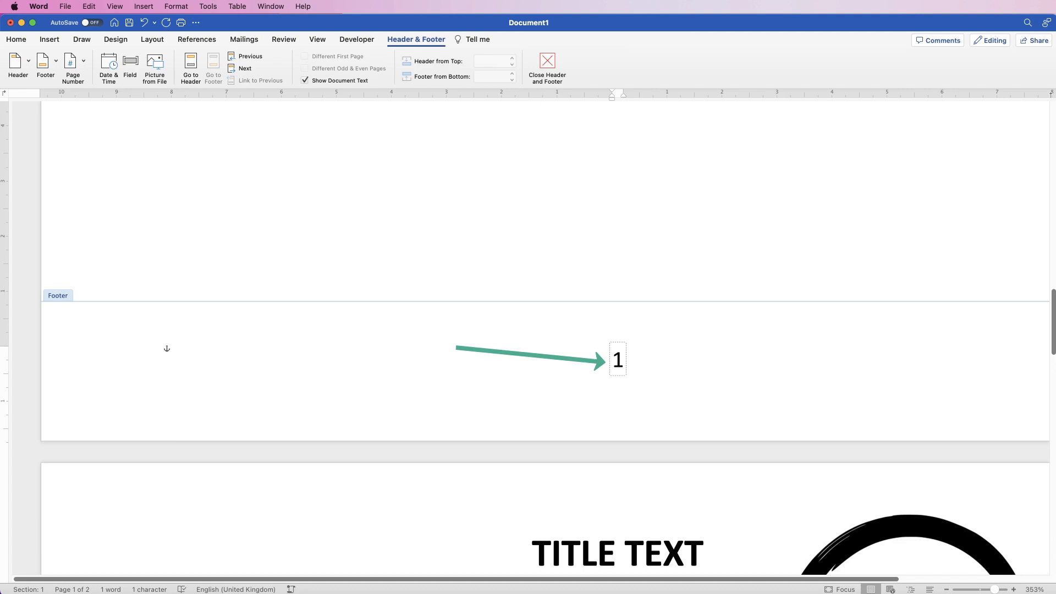
double_click(617, 360)
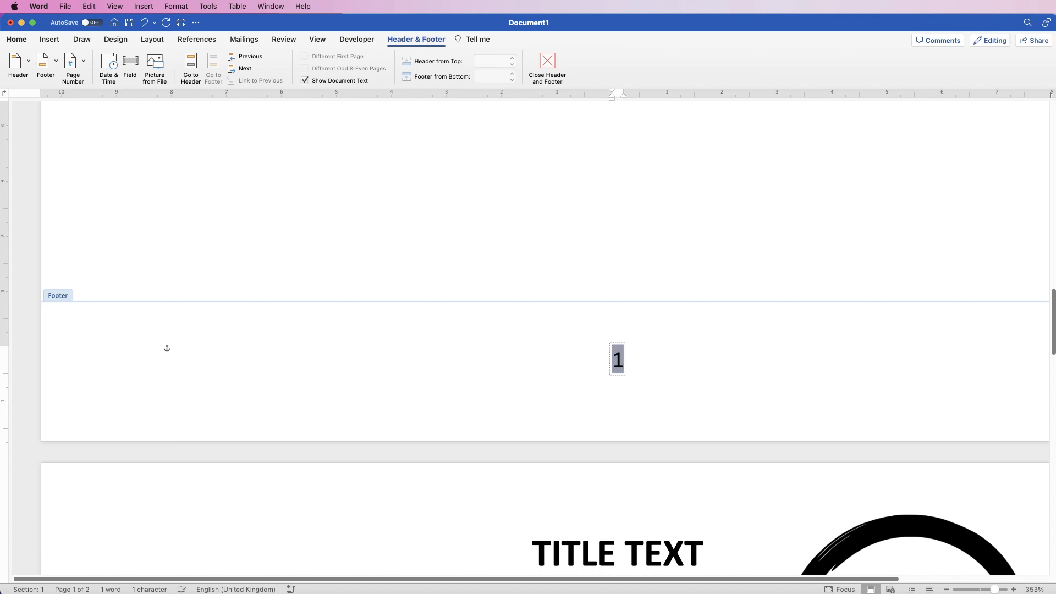
left_click(17, 40)
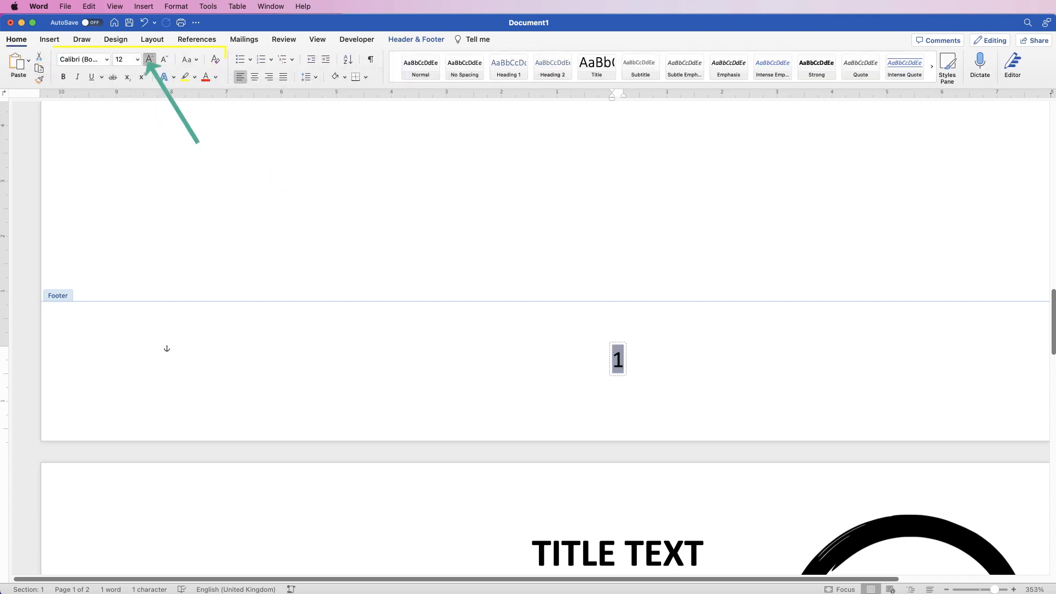
left_click(149, 59)
left_click(149, 59)
left_click(149, 59)
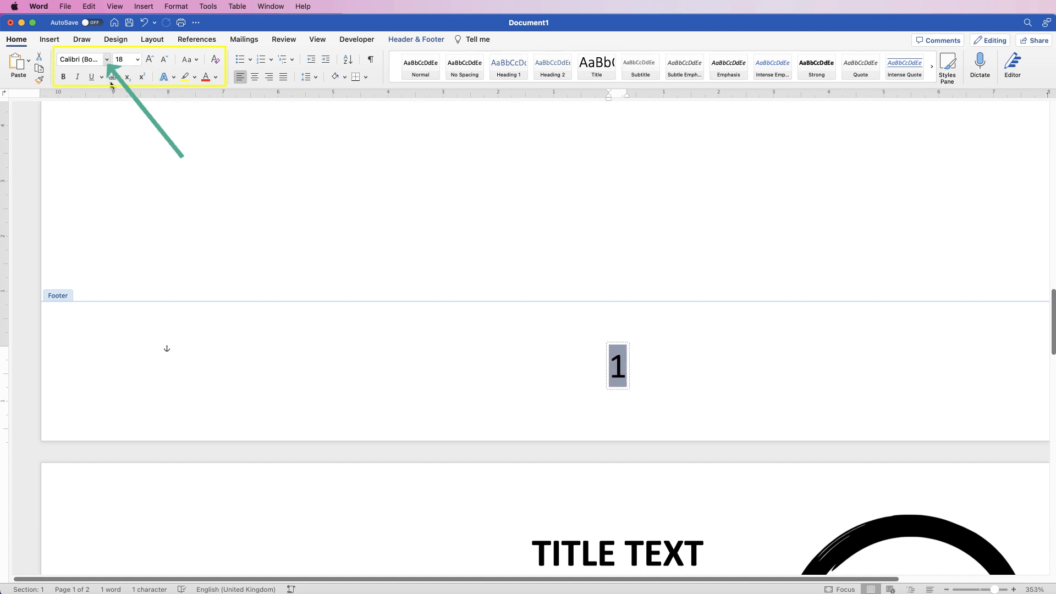
left_click(107, 59)
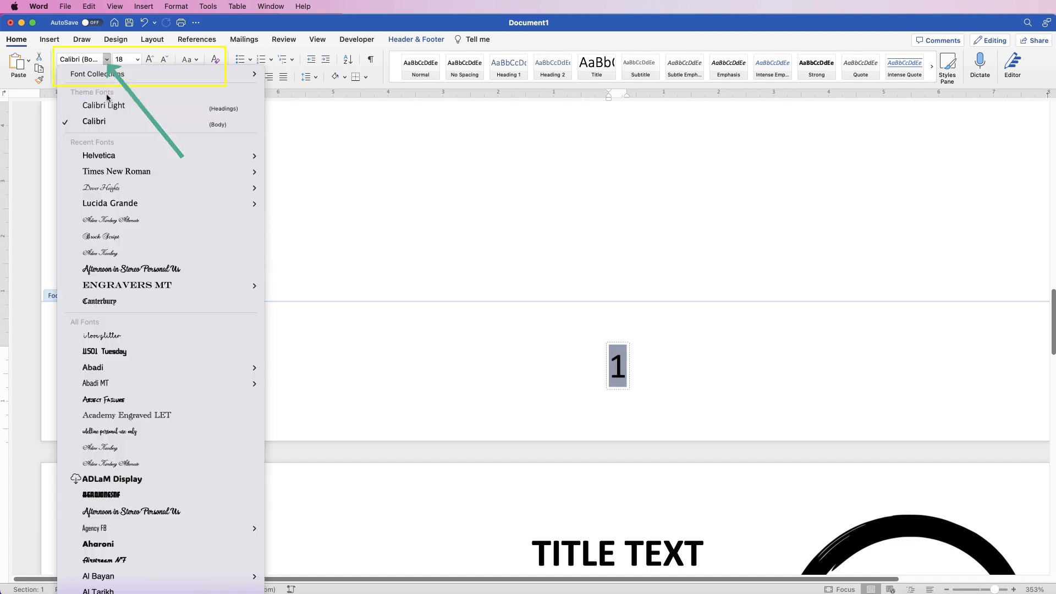
left_click(109, 171)
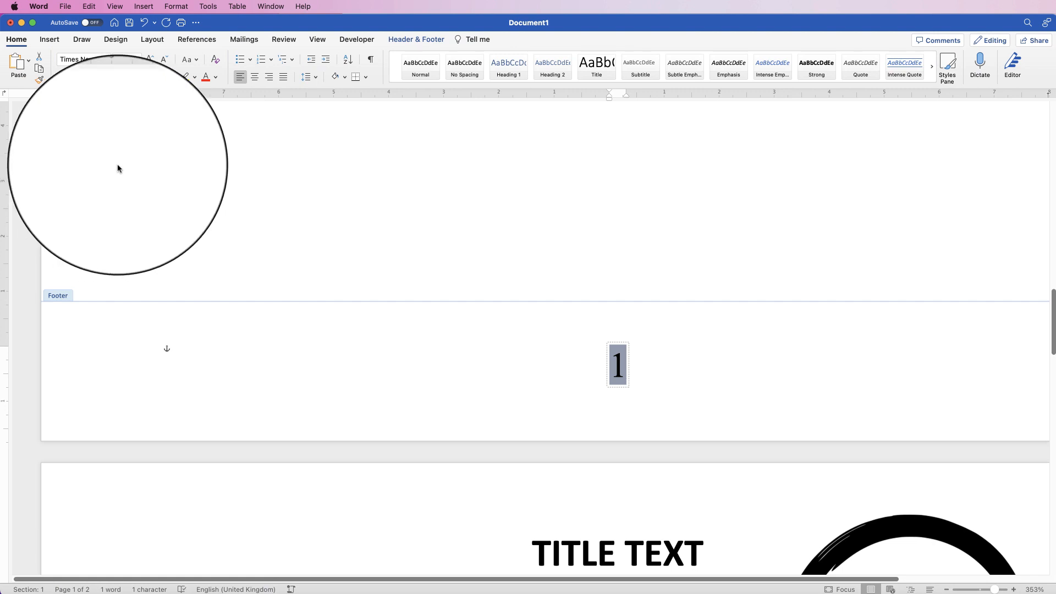
Step: Try a gold font colour on the footer page number, and set it back to black
left_click(216, 77)
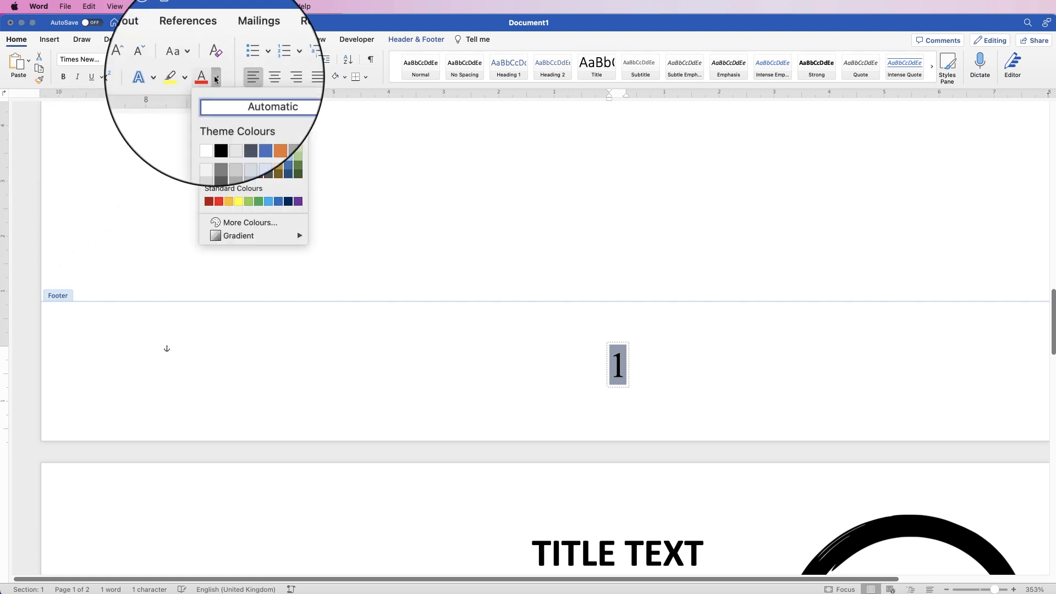
left_click(228, 201)
left_click(216, 77)
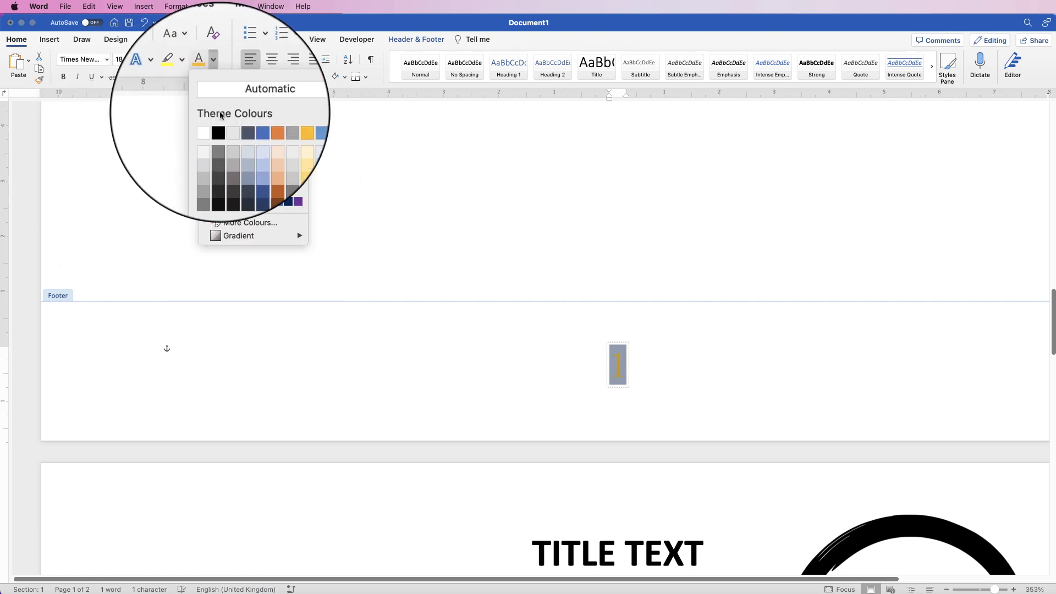
left_click(221, 138)
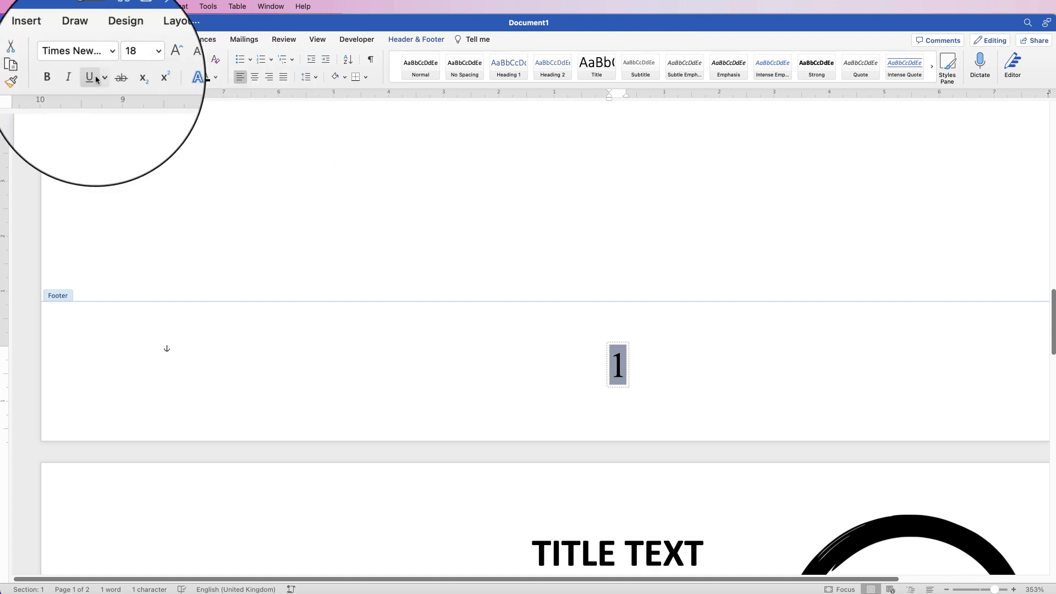
left_click(63, 78)
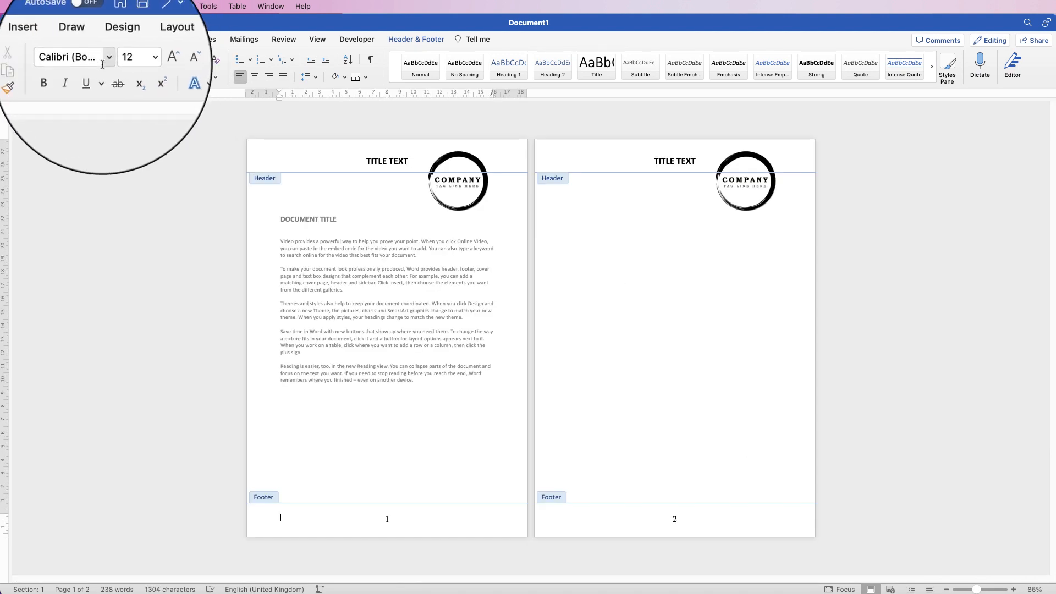
Step: Insert the stock image of white paper figures on a green background into the footer
left_click(50, 40)
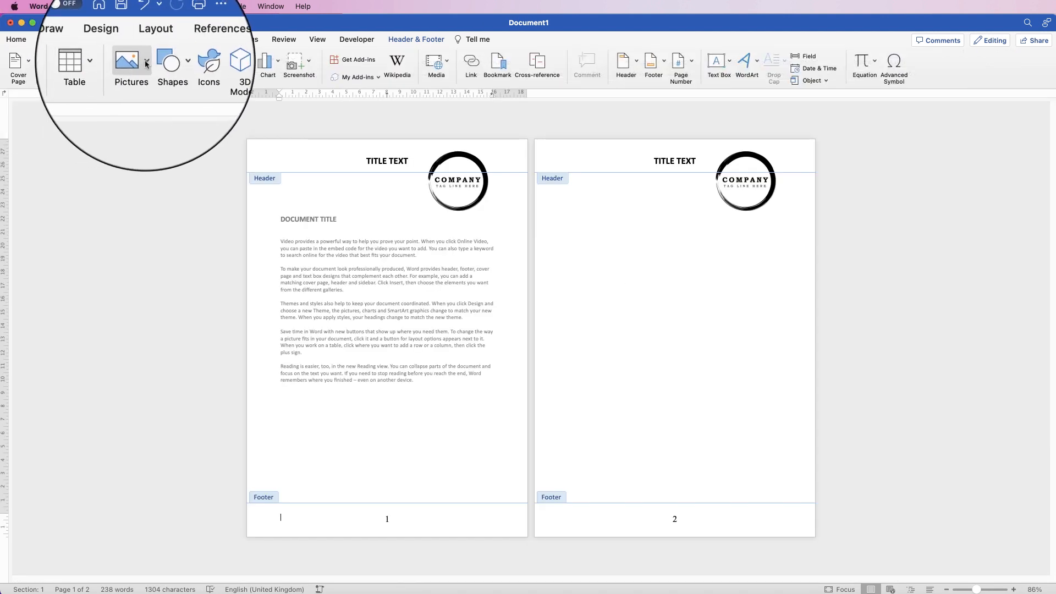
left_click(146, 66)
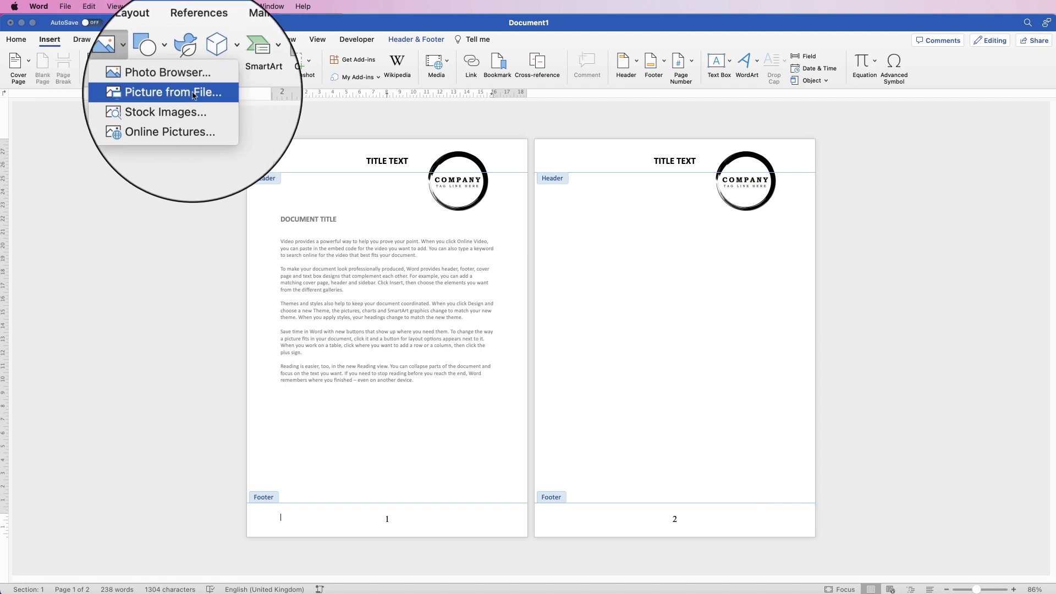
left_click(160, 107)
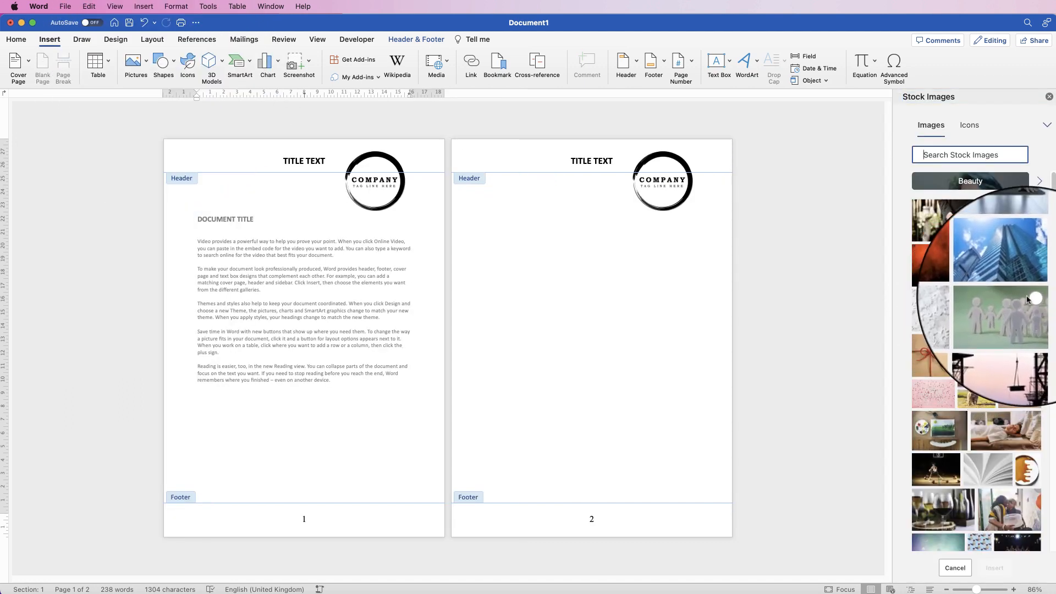
left_click(1000, 314)
left_click(993, 569)
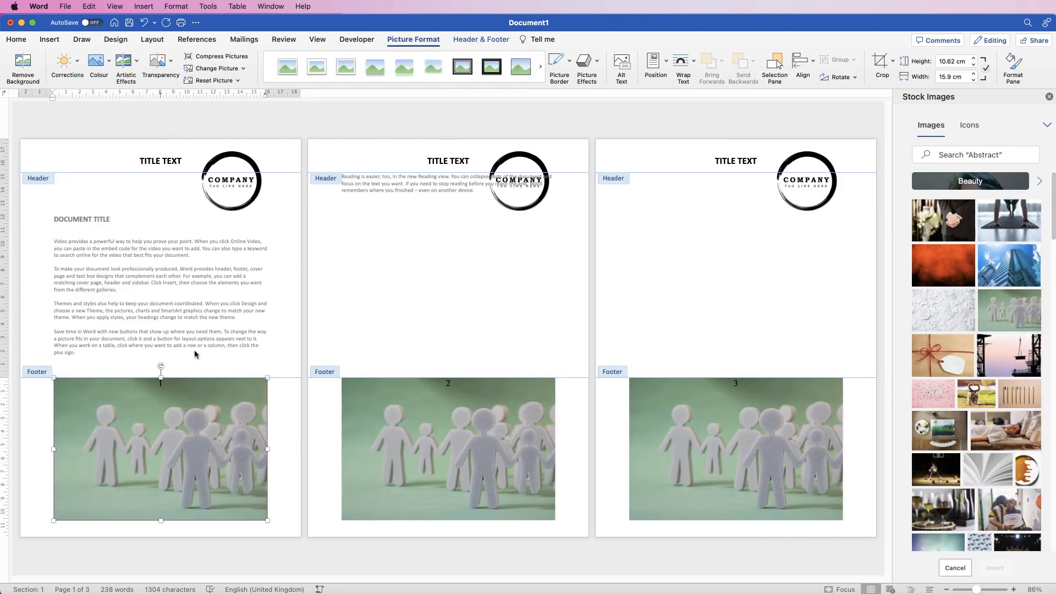
right_click(198, 421)
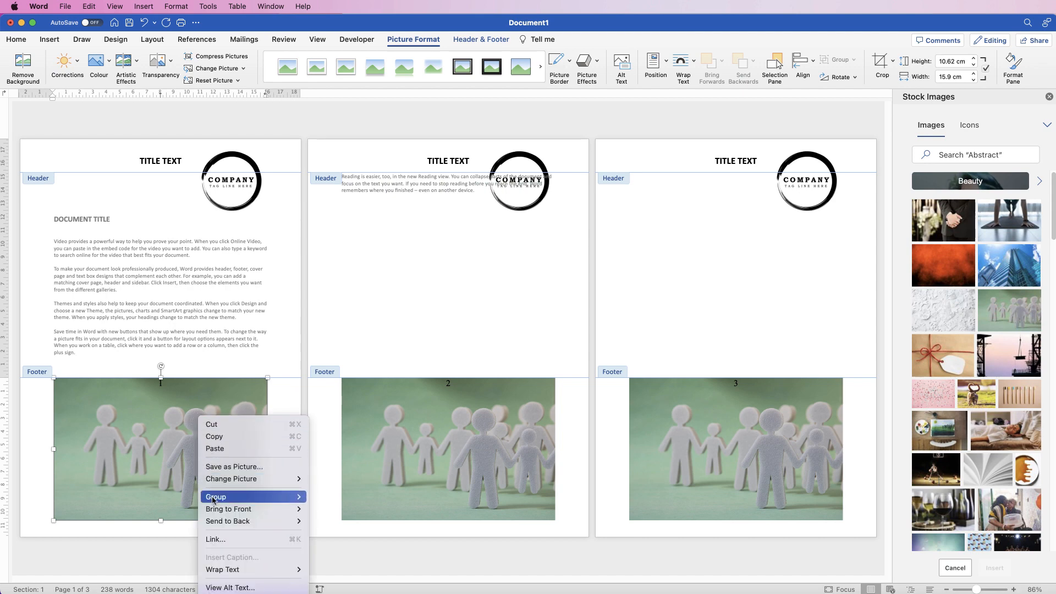
mouse_move(226, 574)
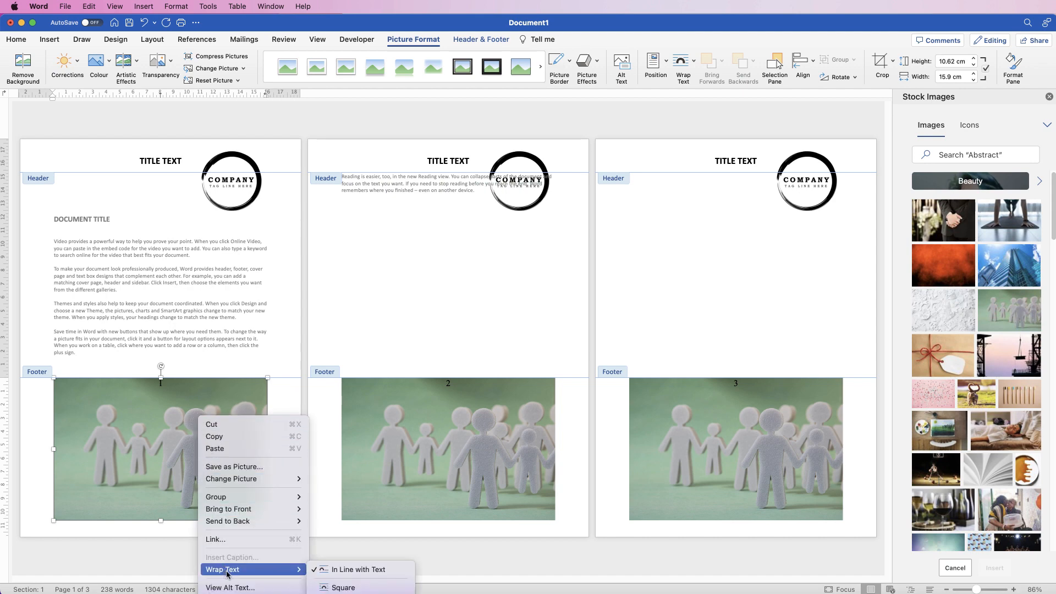
left_click(178, 397)
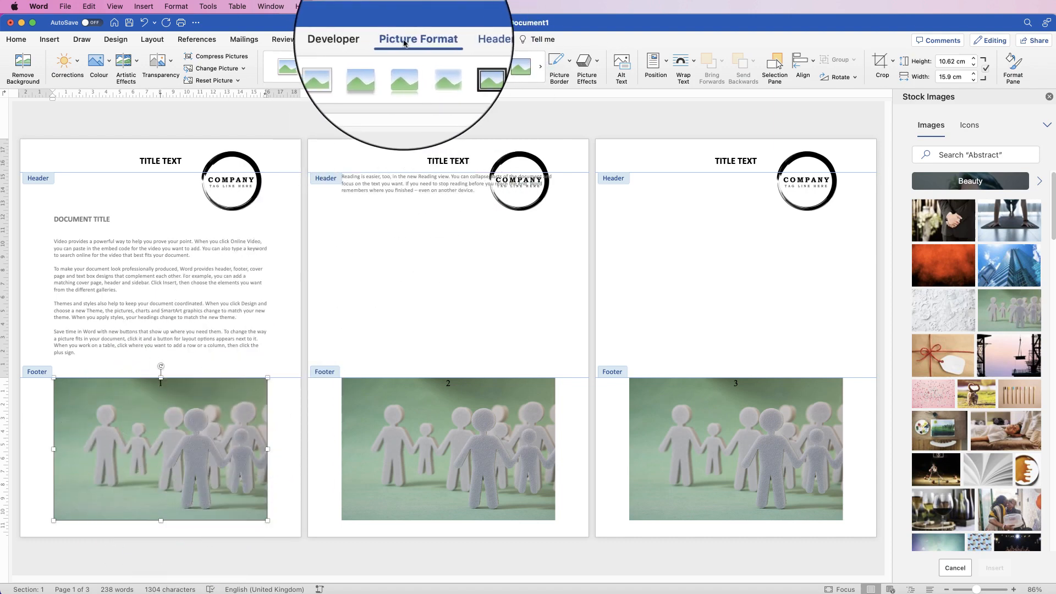
Step: Set the footer picture's text wrapping to Behind Text and shrink it to about 3.3 by 4.9 cm beside the page number
left_click(694, 61)
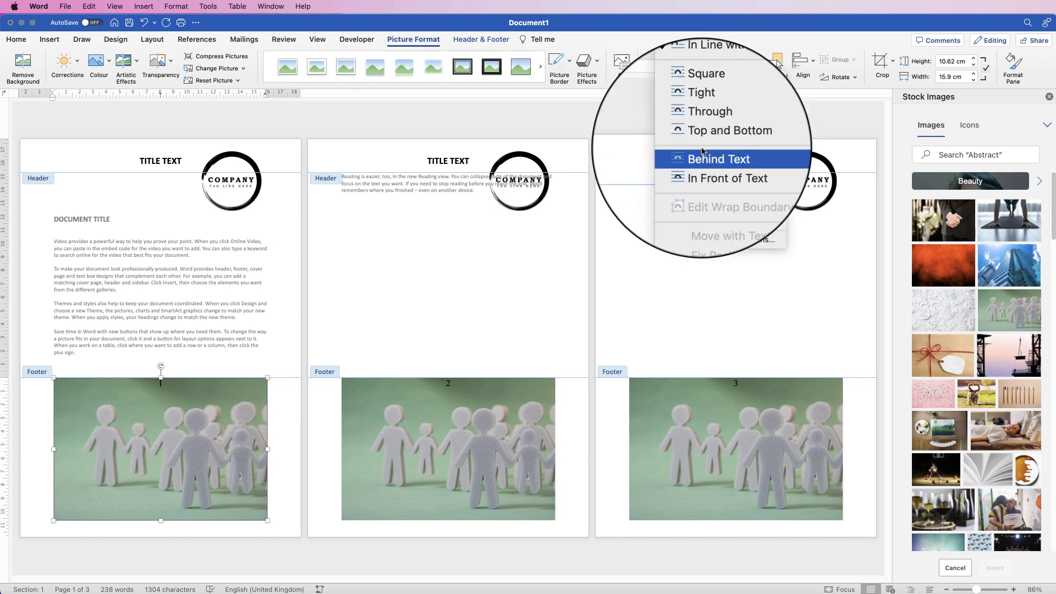
left_click(737, 166)
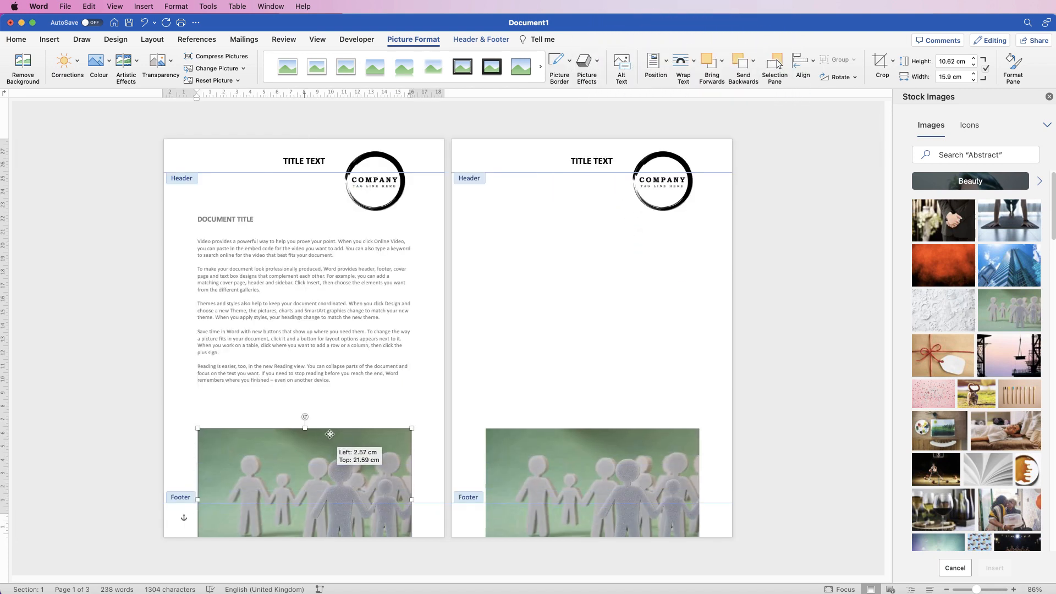
left_click_drag(413, 366, 243, 504)
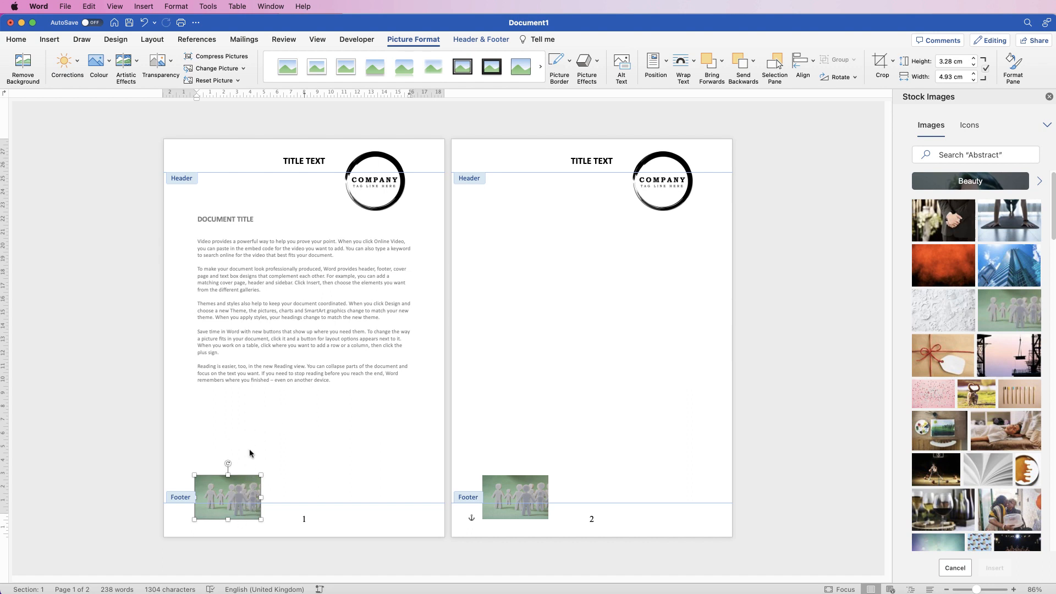
Step: Delete the company logo and the TITLE TEXT text box from the header
left_click(379, 190)
key("Delete")
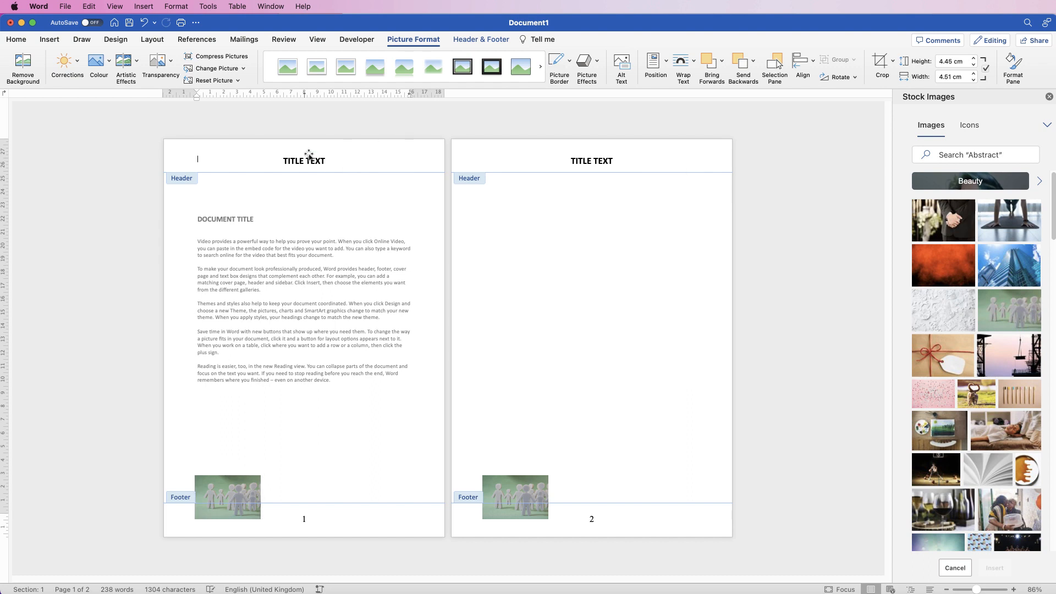
left_click(310, 155)
key("Delete")
Step: Enlarge the paper-figures picture to about 31 by 26 cm and position it to cover the whole page as a background
left_click(236, 490)
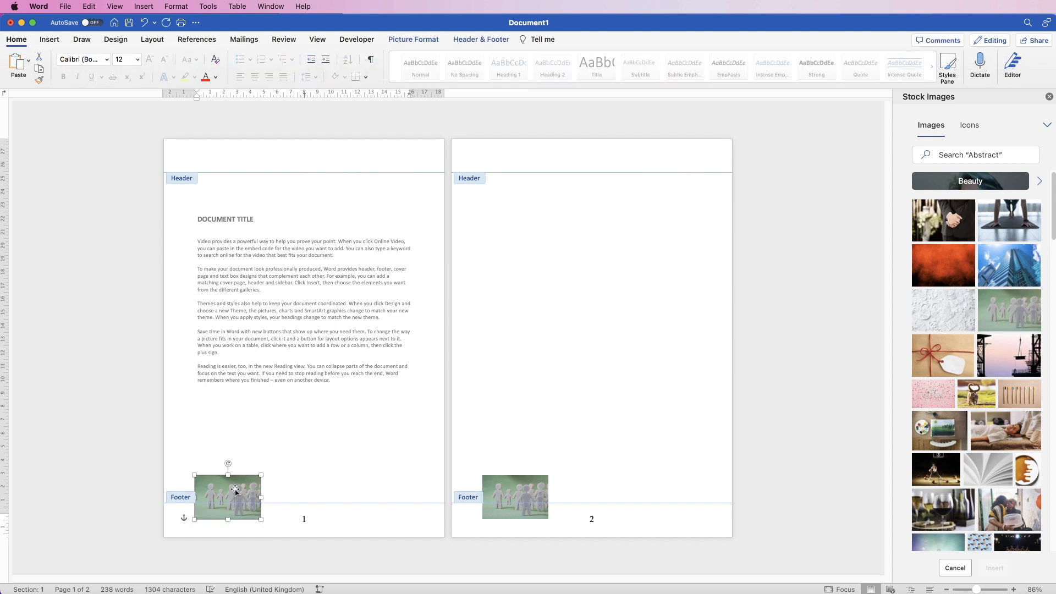
left_click_drag(261, 475, 427, 305)
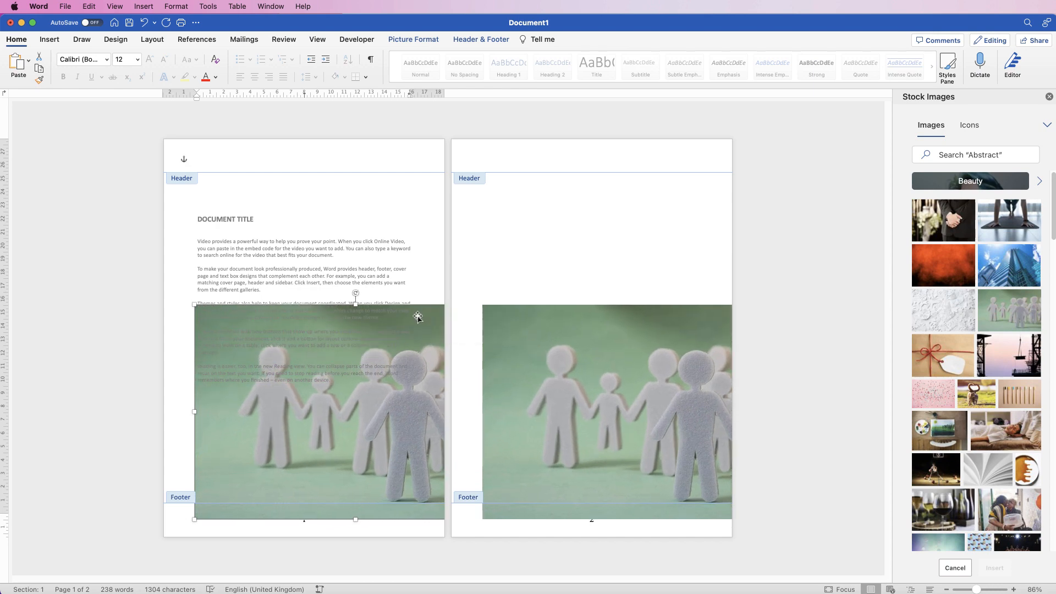
left_click_drag(347, 411, 272, 253)
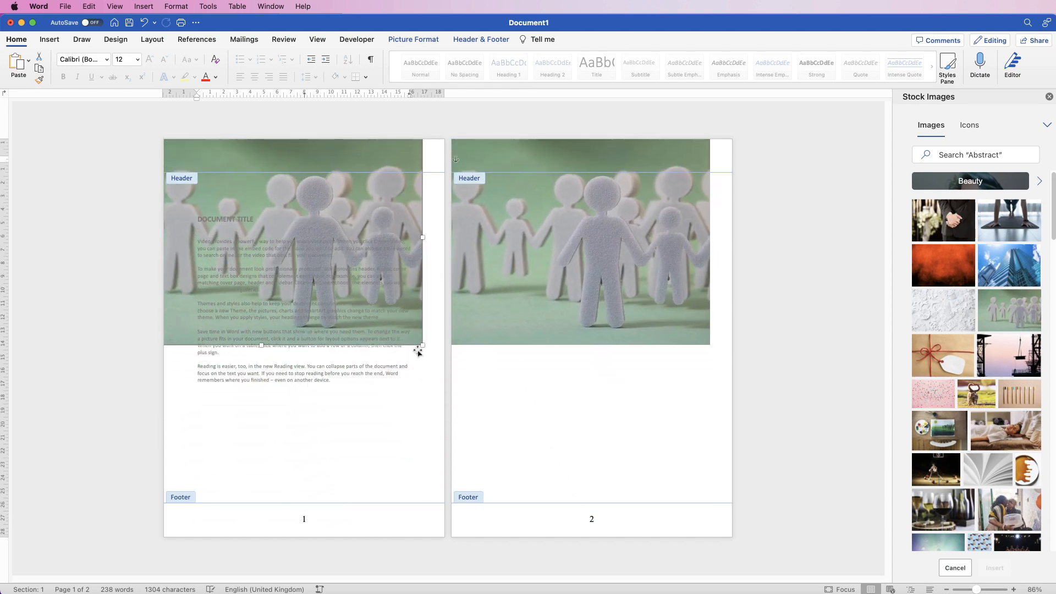
left_click_drag(262, 345, 285, 553)
left_click_drag(421, 339, 447, 354)
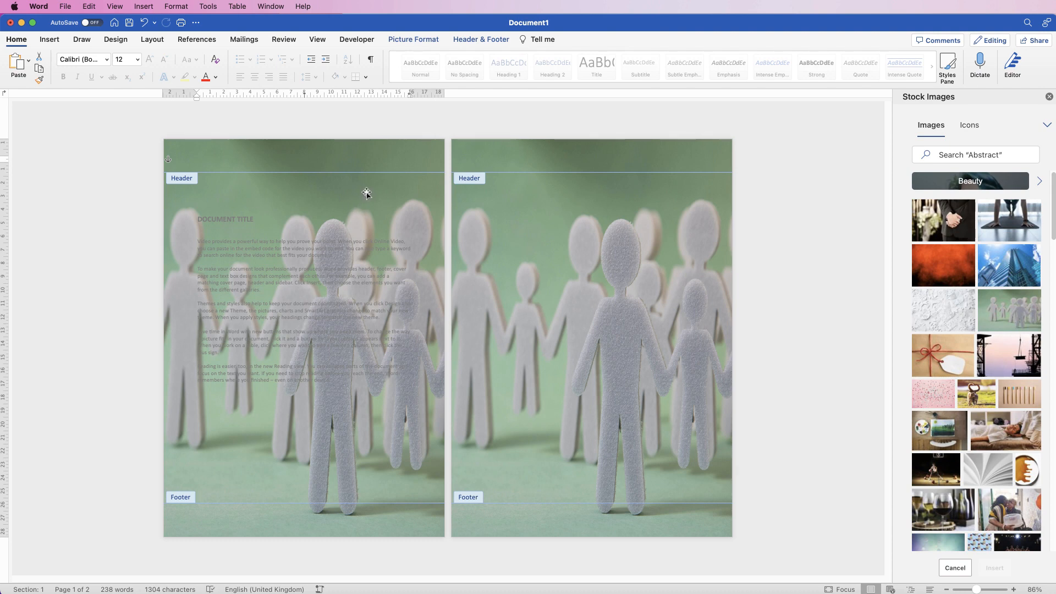
Step: Apply a very faint transparency preset to the background picture and close the header and footer
left_click(417, 42)
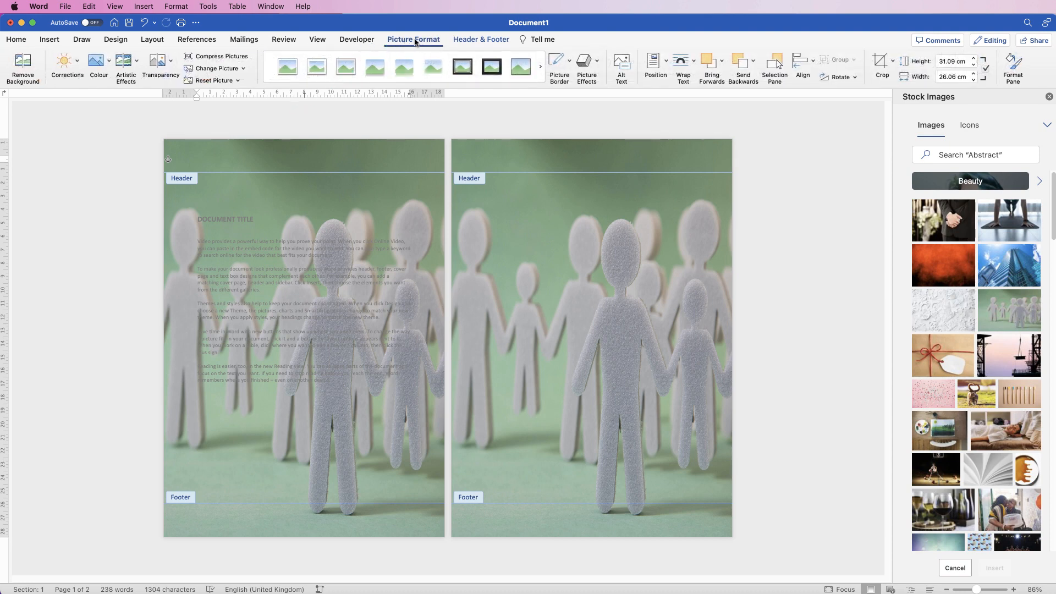
left_click(171, 63)
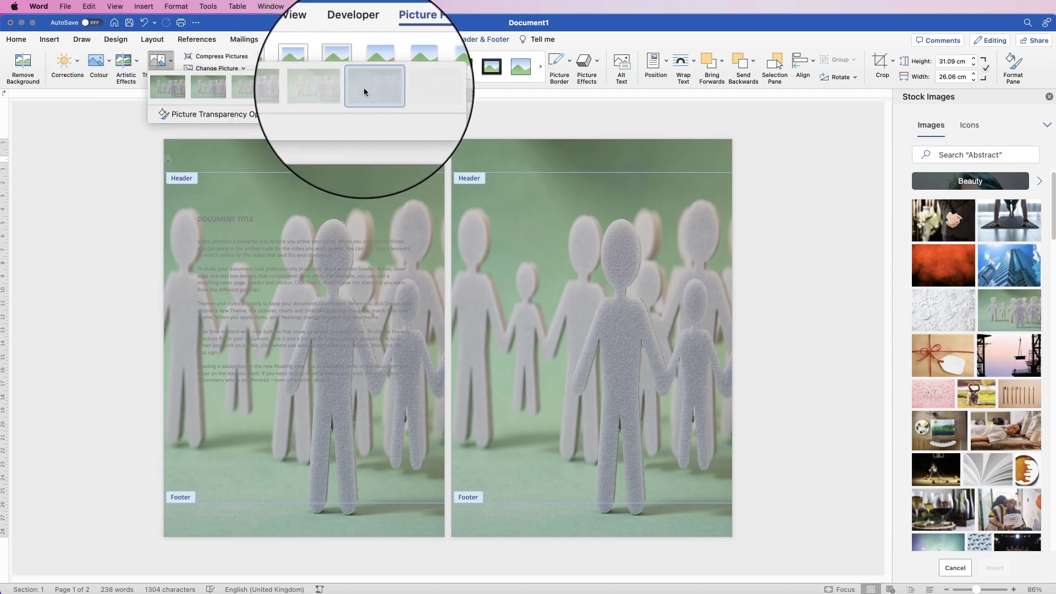
left_click(365, 88)
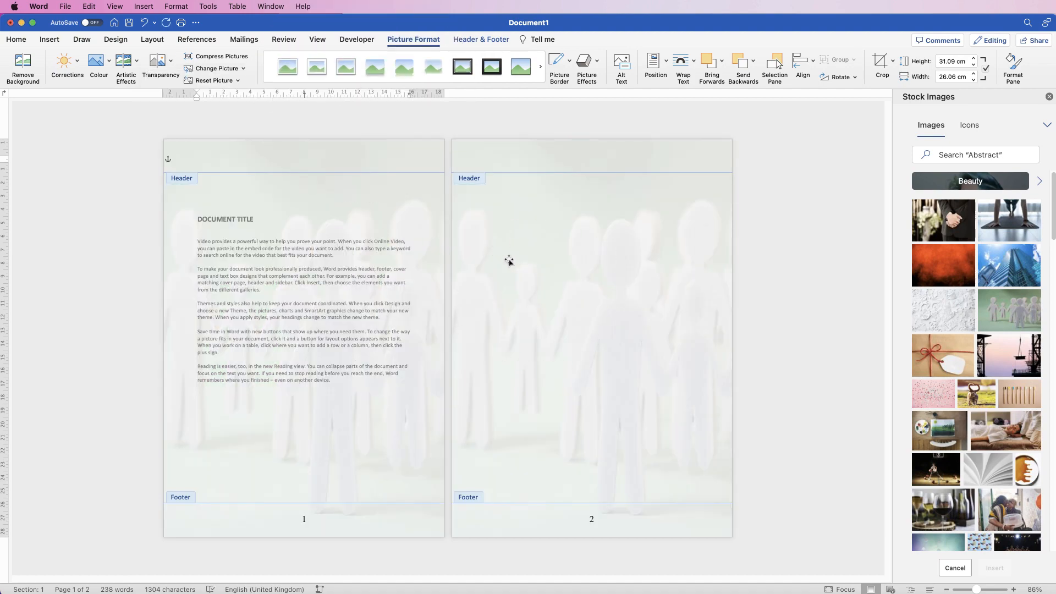
double_click(509, 260)
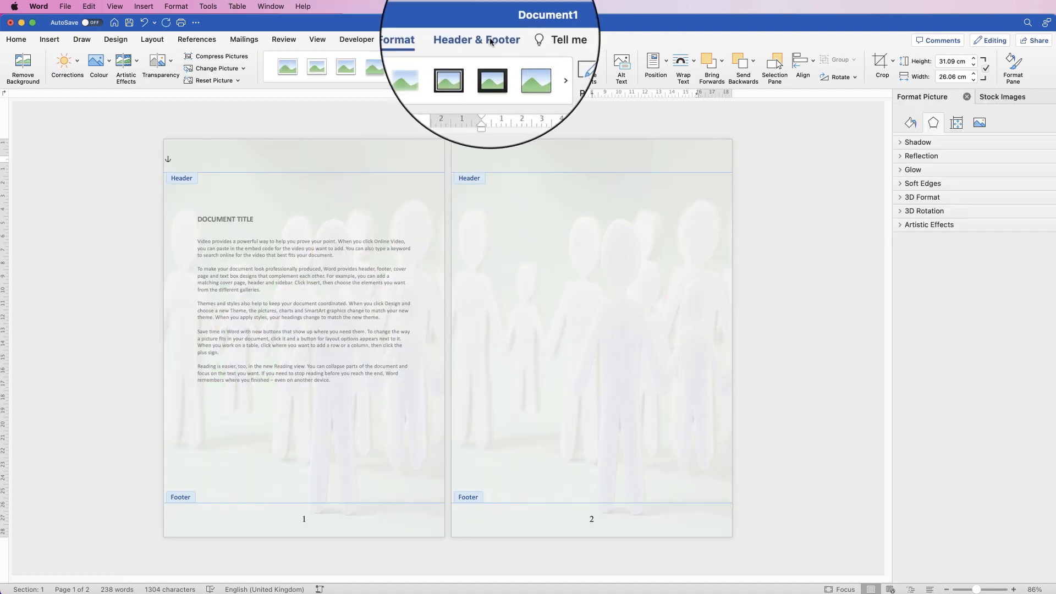
left_click(491, 41)
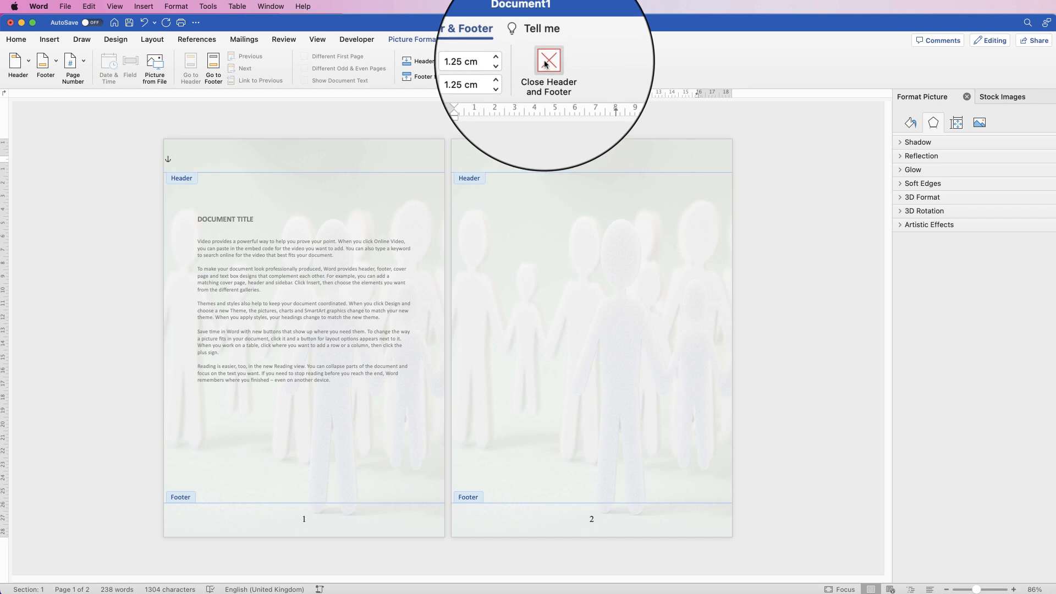
left_click(546, 64)
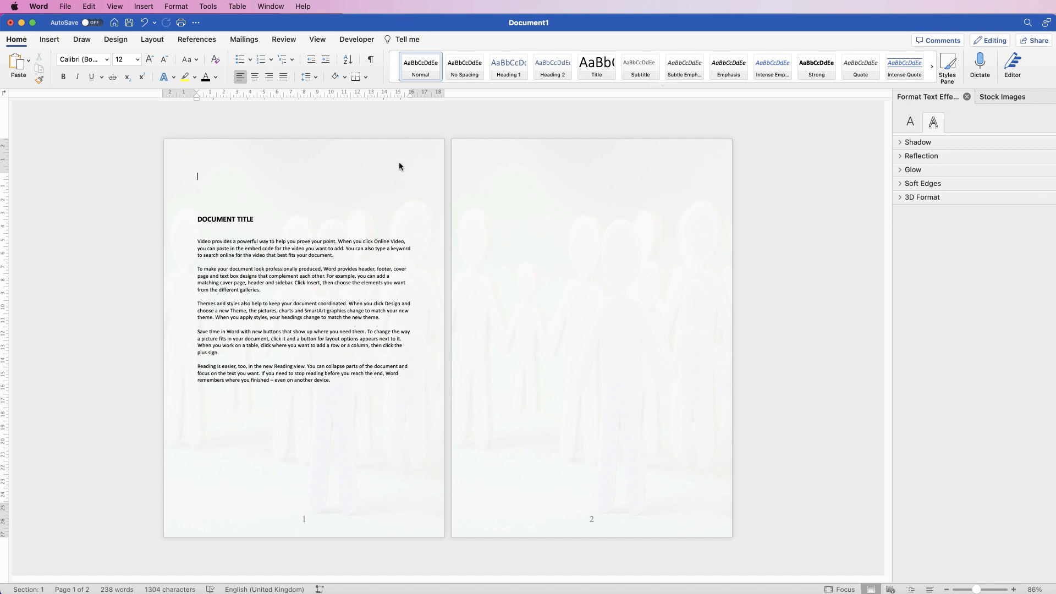
Step: Reopen the header, give the background picture a mid-strength transparency preset, and close the header and footer
double_click(347, 151)
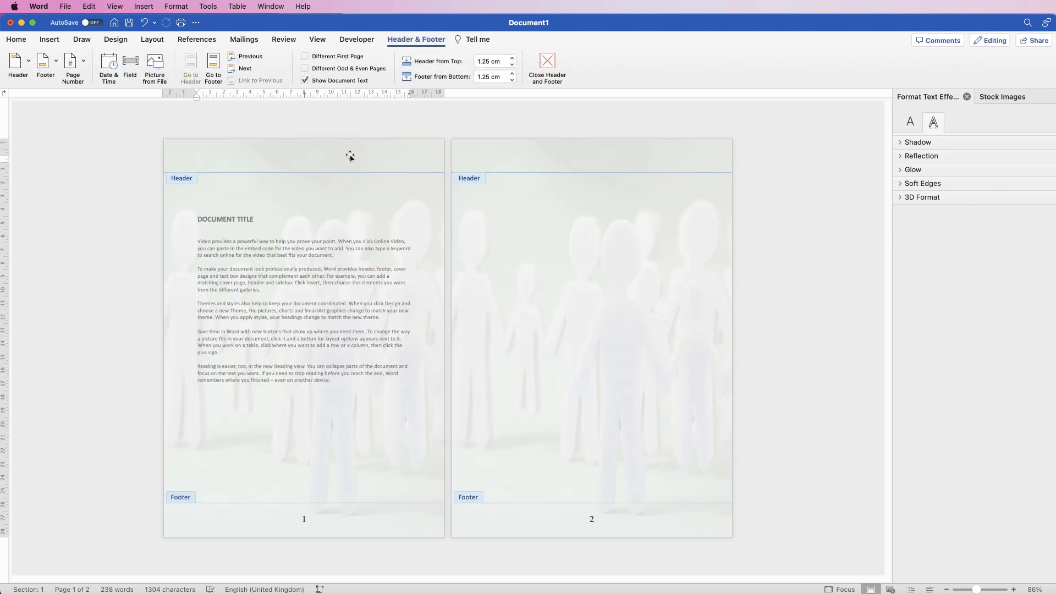
left_click(368, 204)
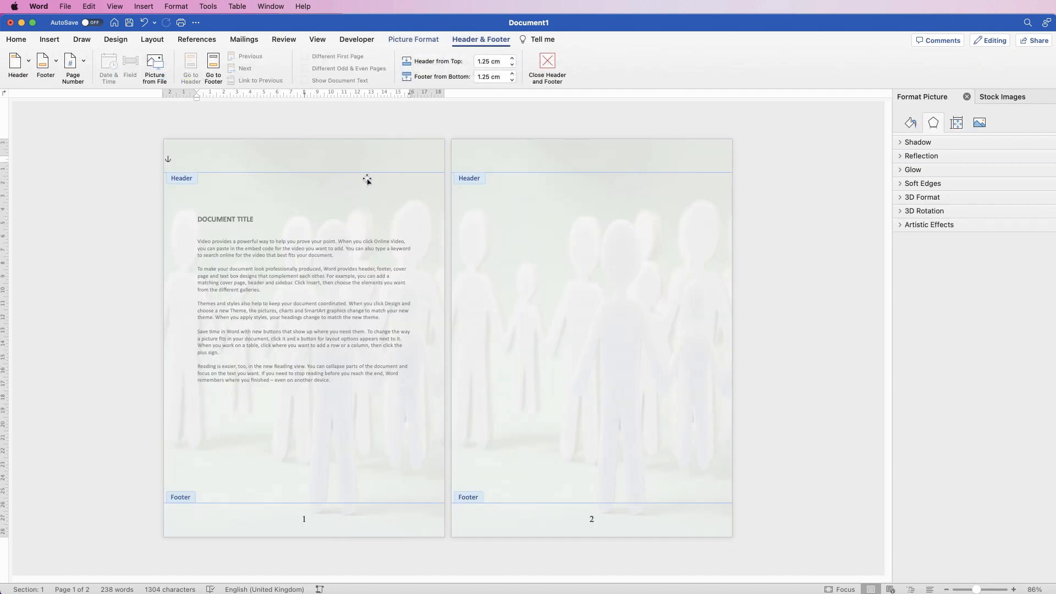
left_click(413, 39)
left_click(159, 60)
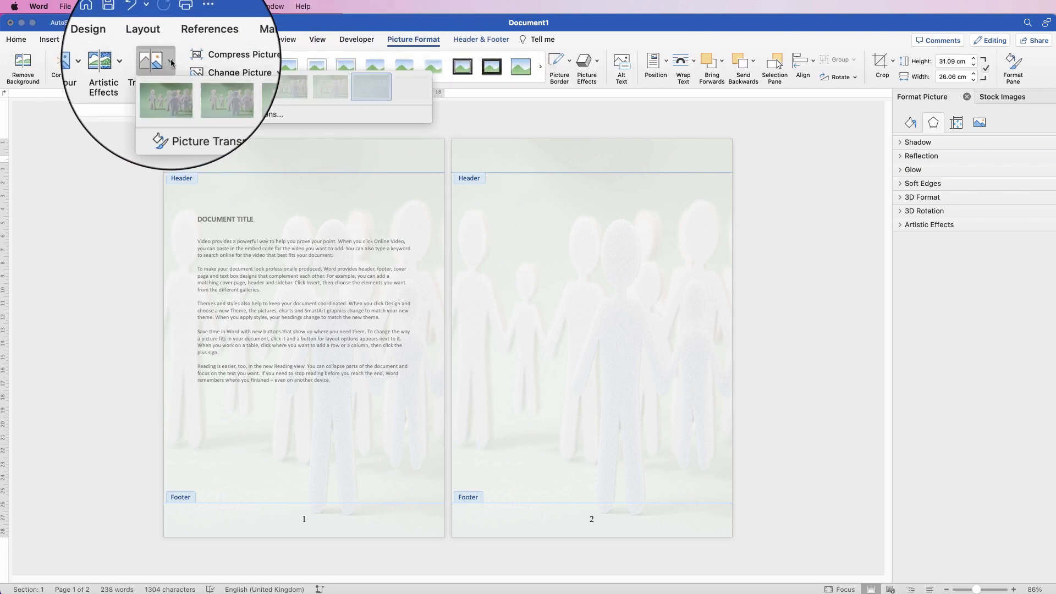
left_click(290, 91)
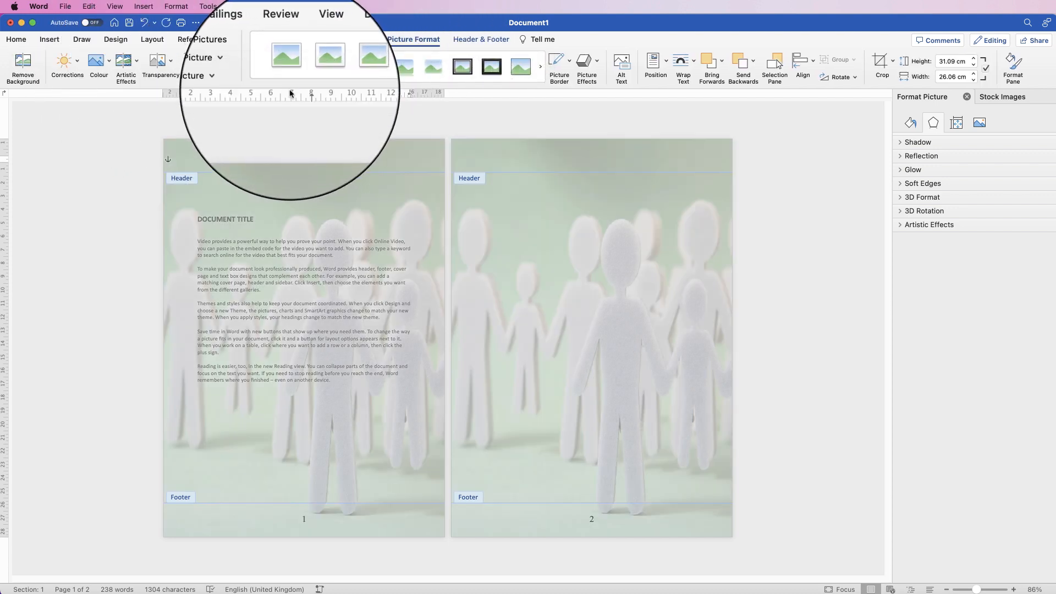
left_click(498, 39)
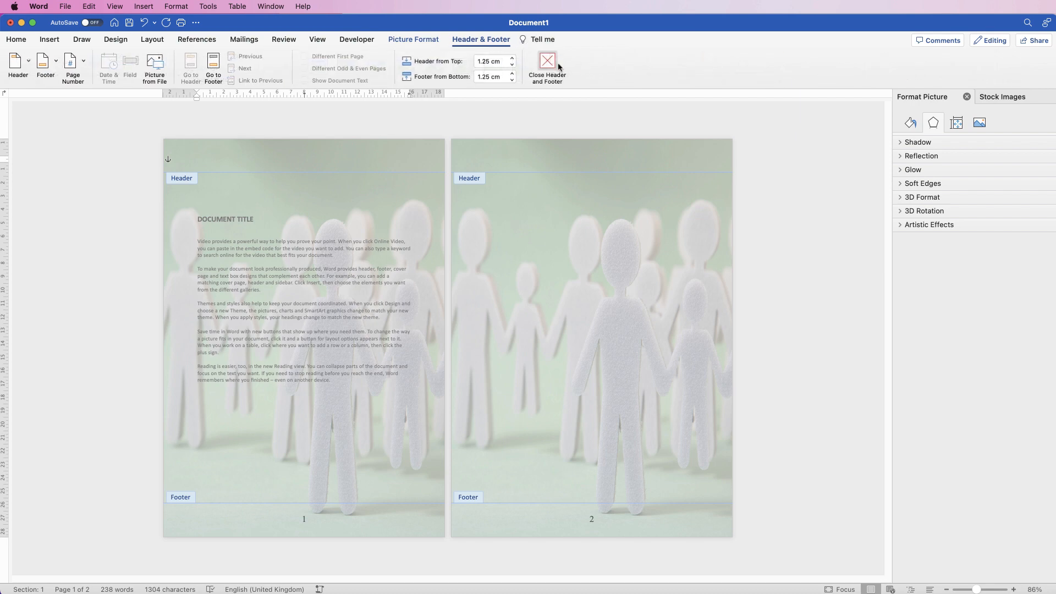
left_click(554, 75)
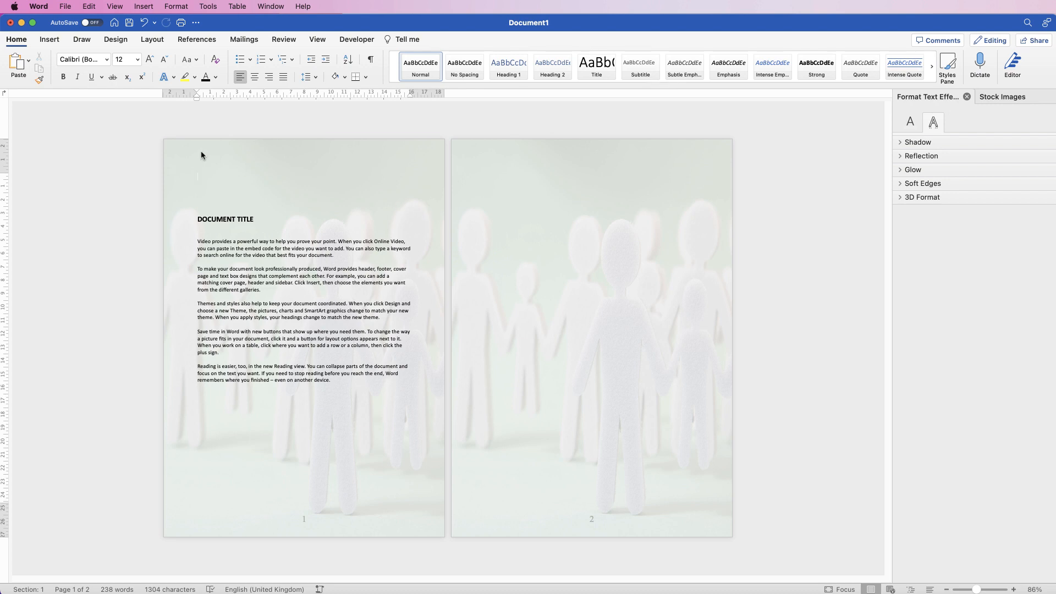
Step: Export the document as DOCUMENT TITLE.pdf to the Logos folder and move the opened PDF window aside to compare it with the document
left_click(65, 6)
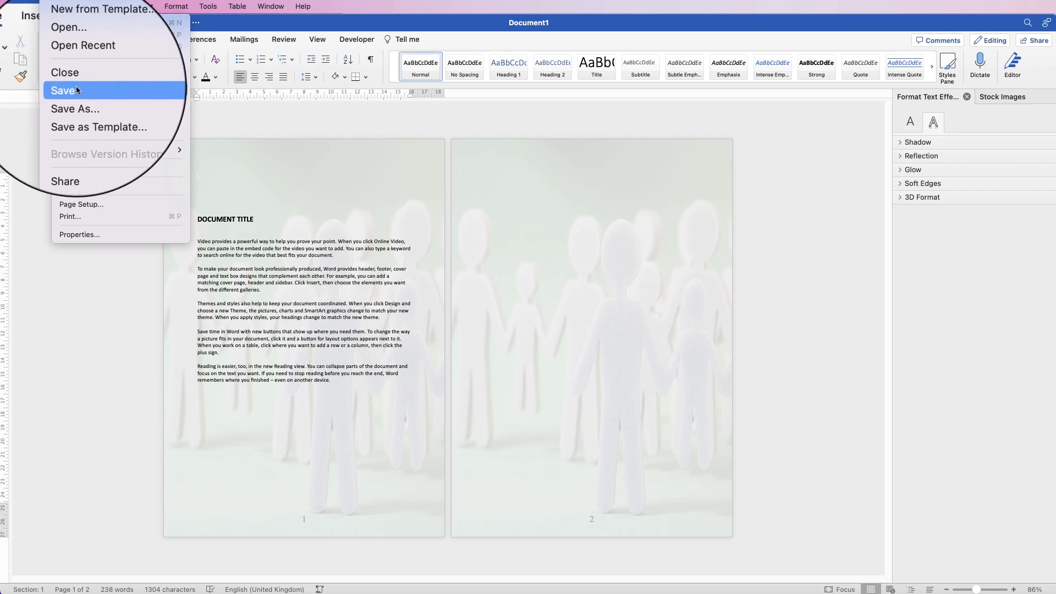
left_click(77, 90)
left_click(621, 385)
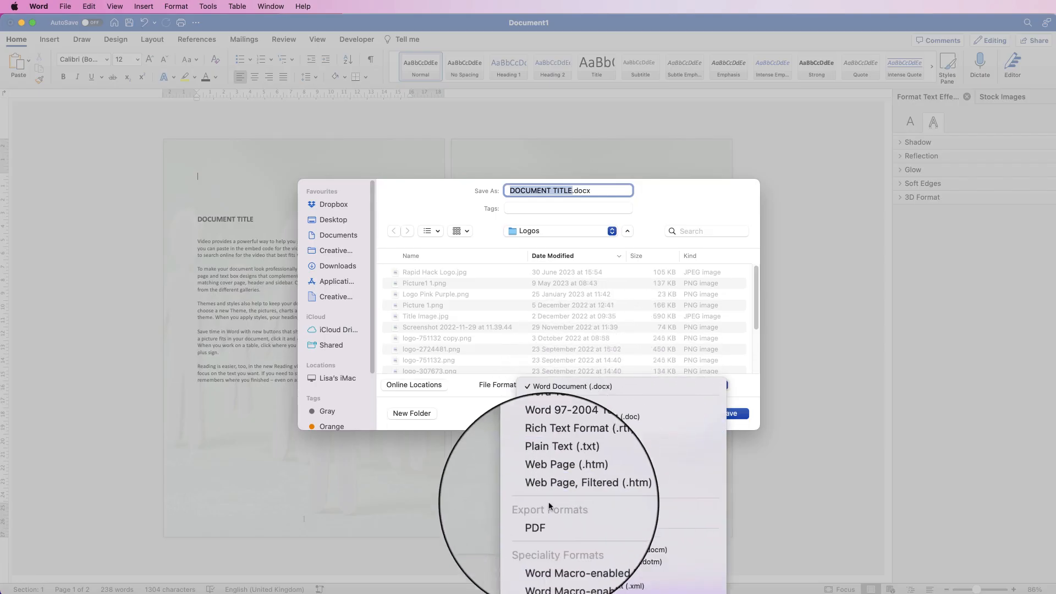
left_click(537, 517)
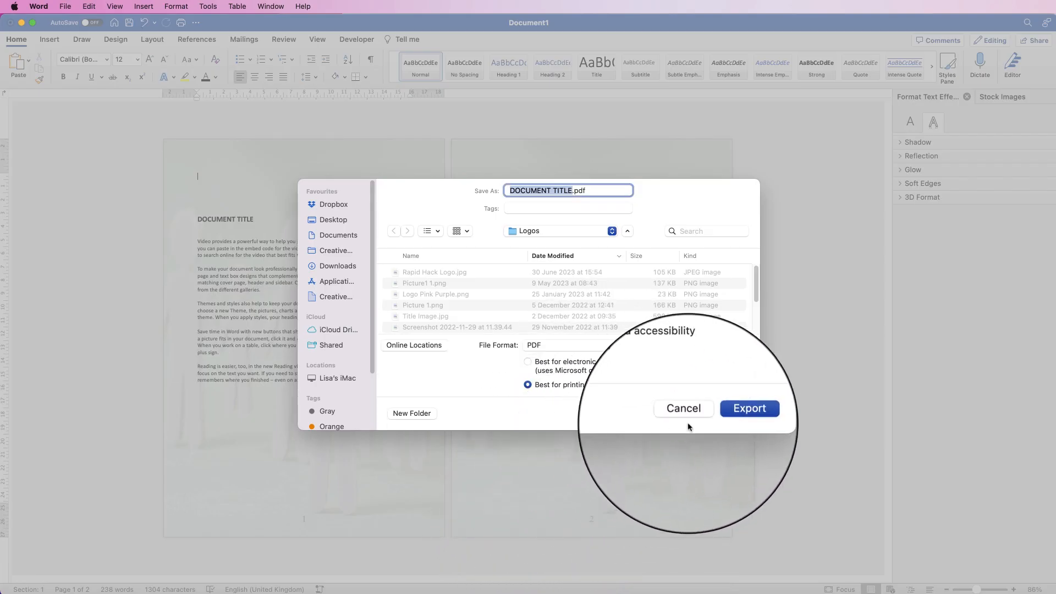
left_click(732, 413)
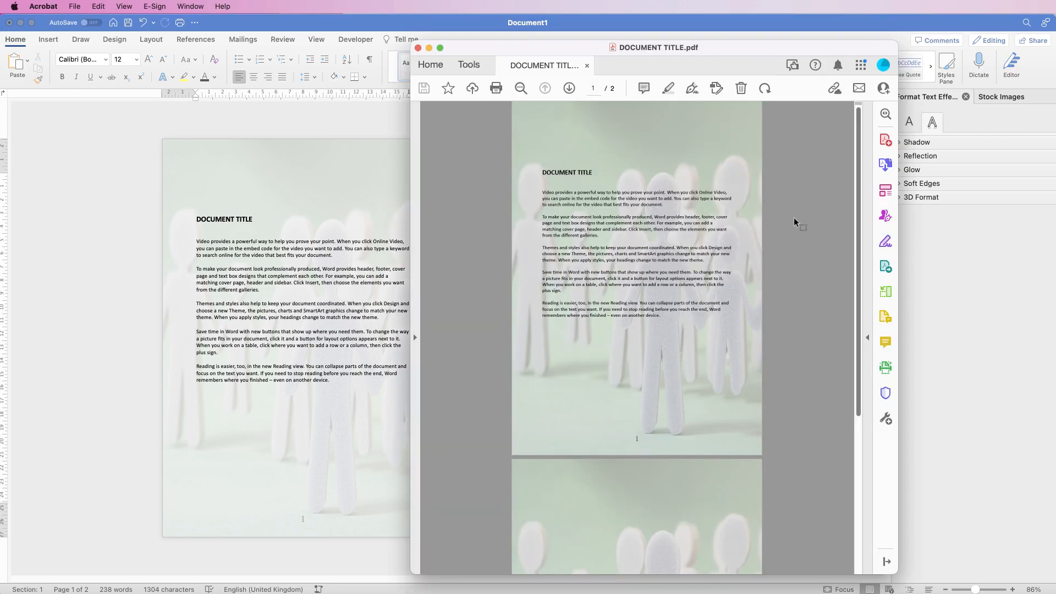
left_click_drag(602, 52, 734, 53)
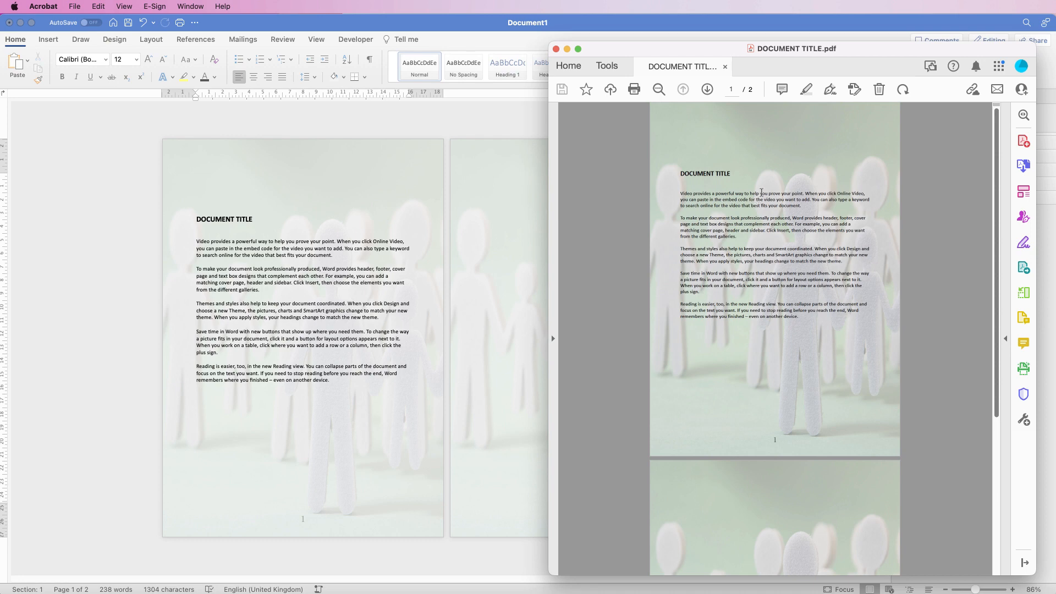
Step: Switch back to Word, reopen the header and delete the full-page background picture
left_click(409, 329)
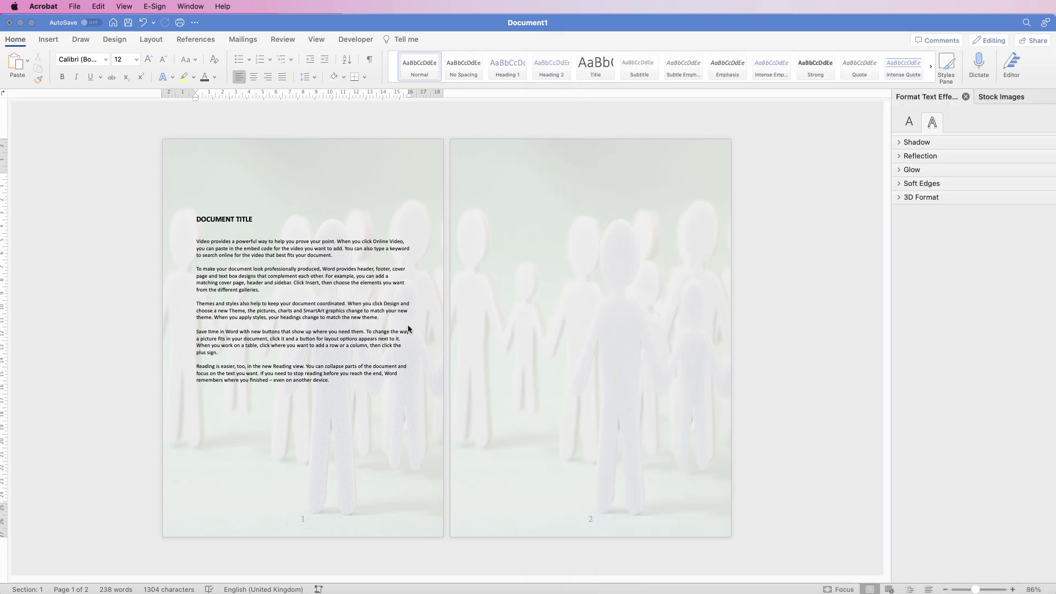
double_click(392, 153)
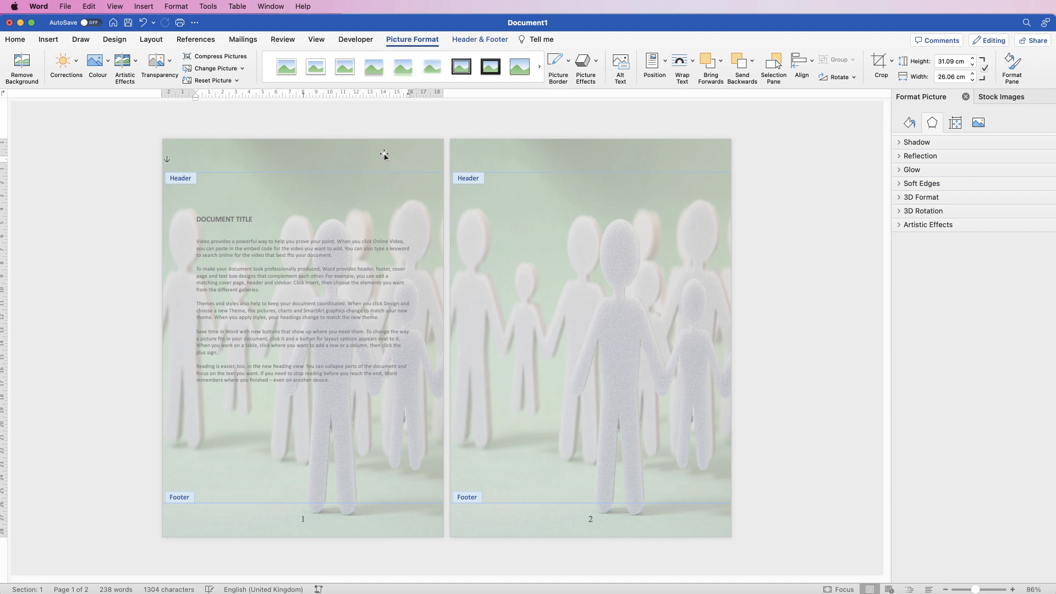
key("Delete")
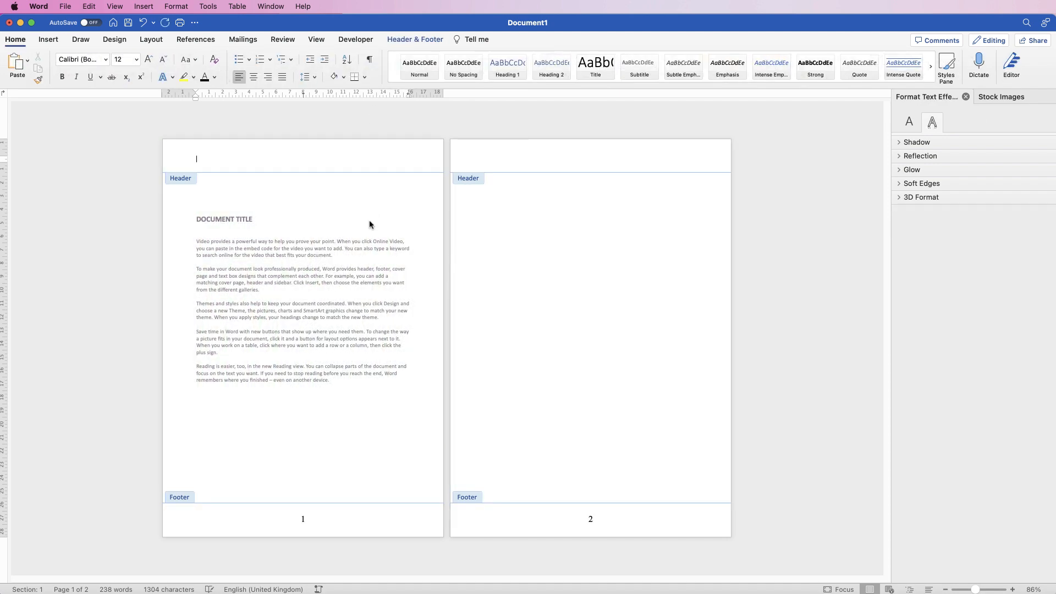